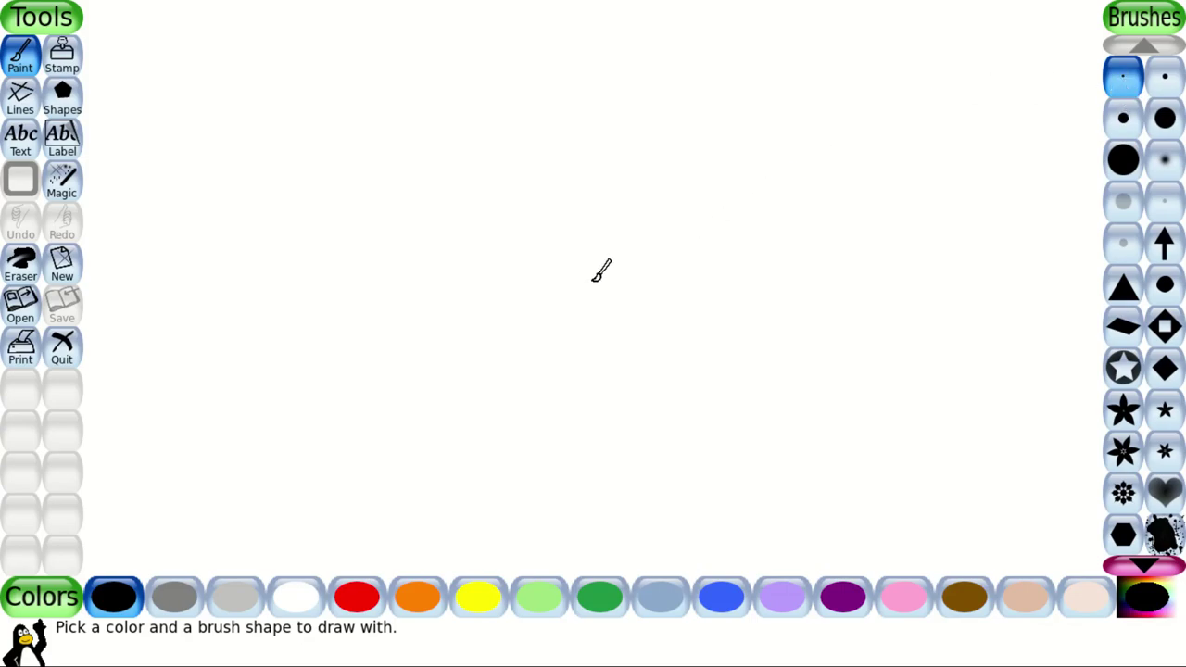
# - Draw a small round flower centre in black with the thinnest brush in the middle of the canvas, replacing the uneven first outline
pyautogui.moveTo(573, 309)
pyautogui.mouseDown()
pyautogui.moveTo(545, 222)
pyautogui.moveTo(596, 225)
pyautogui.moveTo(612, 260)
pyautogui.moveTo(606, 296)
pyautogui.moveTo(571, 313)
pyautogui.mouseUp()
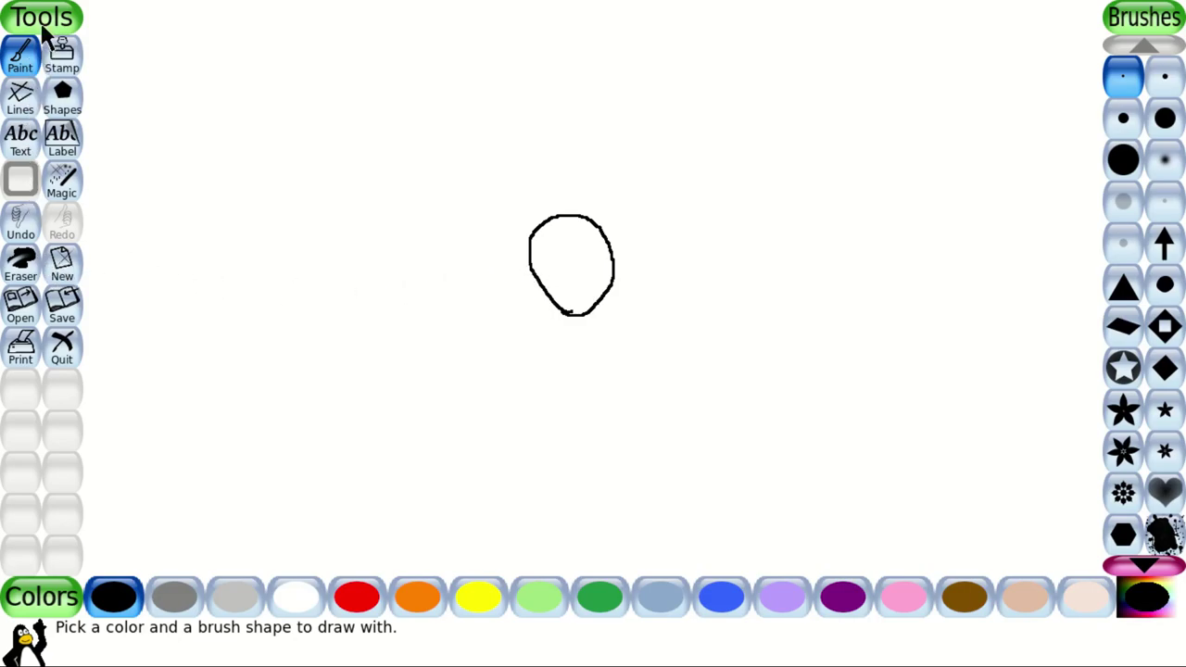
pyautogui.click(20, 225)
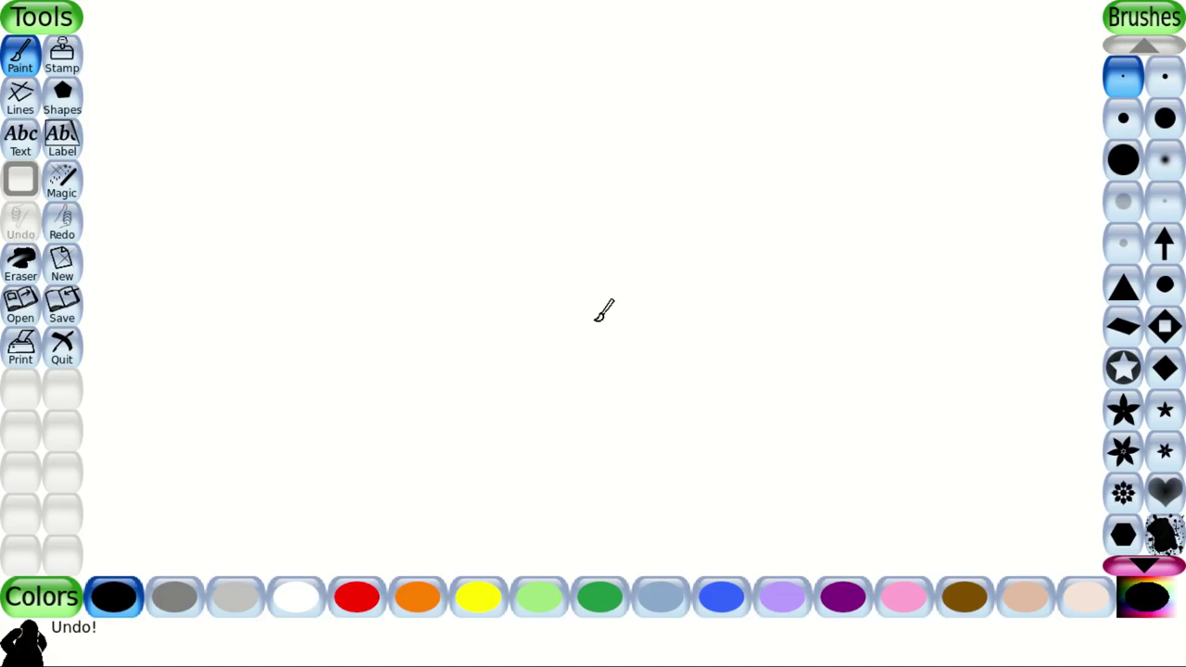
pyautogui.moveTo(562, 312)
pyautogui.mouseDown()
pyautogui.moveTo(537, 273)
pyautogui.moveTo(554, 234)
pyautogui.moveTo(594, 235)
pyautogui.moveTo(610, 276)
pyautogui.moveTo(593, 305)
pyautogui.moveTo(567, 311)
pyautogui.mouseUp()
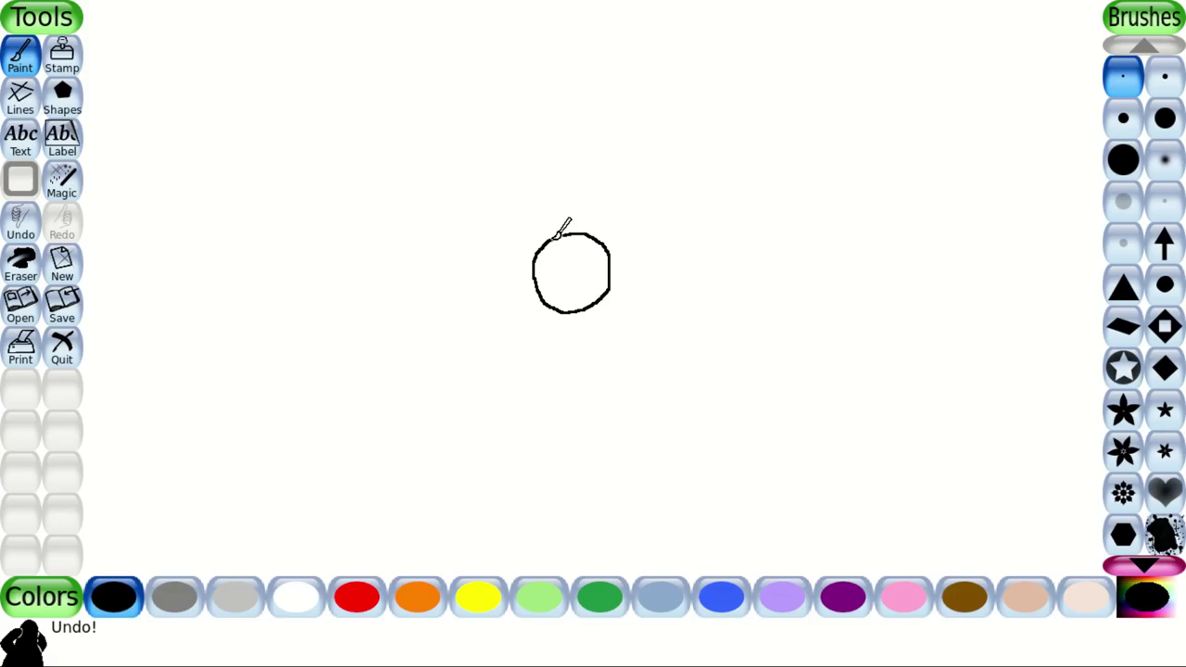
# - Draw five rounded petals in black around the flower's centre circle, undoing and redrawing the narrow one on the right
pyautogui.moveTo(556, 237)
pyautogui.mouseDown()
pyautogui.moveTo(513, 175)
pyautogui.moveTo(531, 143)
pyautogui.moveTo(604, 128)
pyautogui.moveTo(631, 145)
pyautogui.moveTo(631, 191)
pyautogui.moveTo(589, 229)
pyautogui.mouseUp()
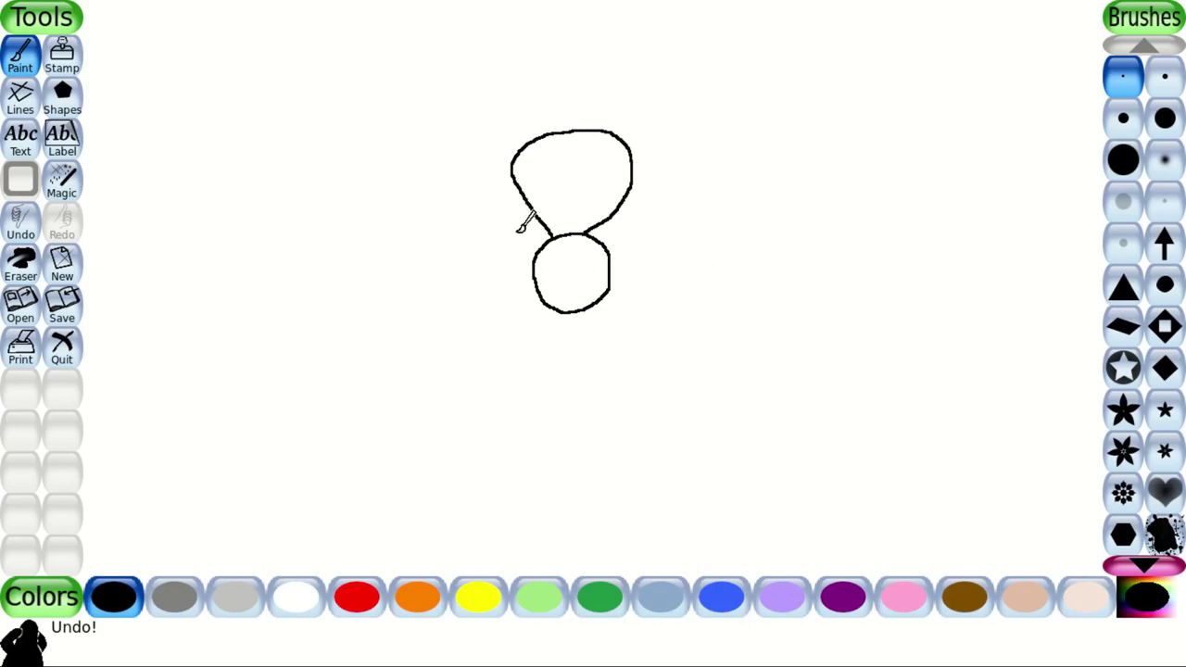
pyautogui.moveTo(513, 176)
pyautogui.mouseDown()
pyautogui.moveTo(465, 184)
pyautogui.moveTo(439, 208)
pyautogui.moveTo(433, 244)
pyautogui.moveTo(451, 282)
pyautogui.moveTo(478, 291)
pyautogui.moveTo(541, 255)
pyautogui.mouseUp()
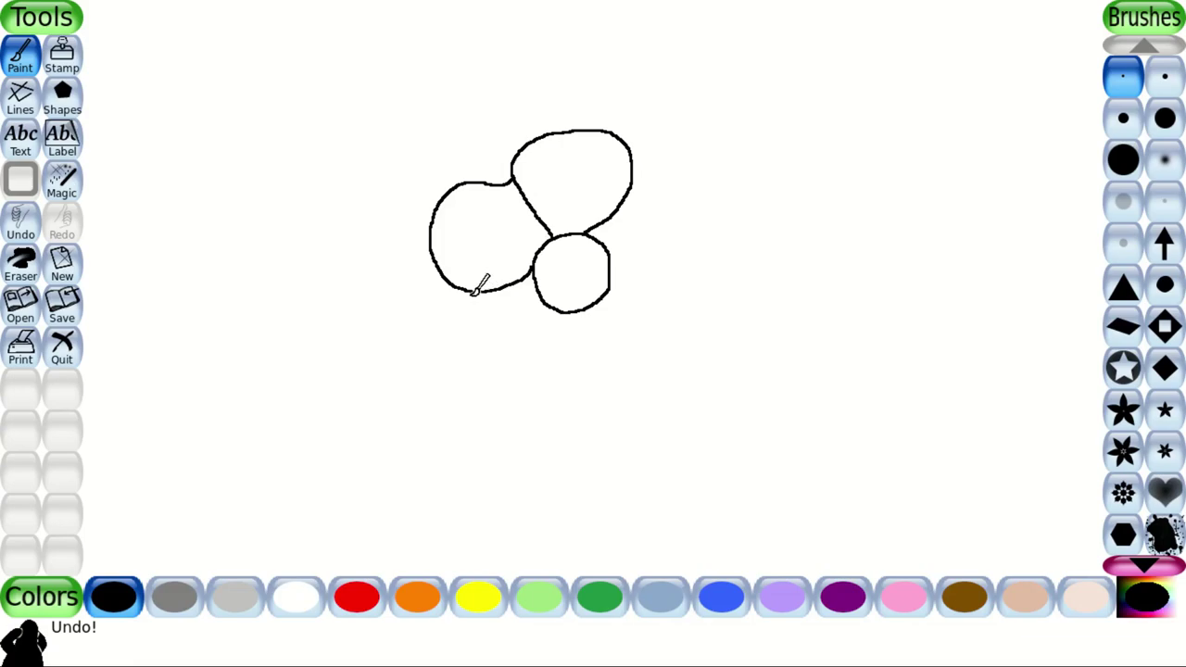
pyautogui.moveTo(474, 290)
pyautogui.mouseDown()
pyautogui.moveTo(455, 334)
pyautogui.moveTo(510, 385)
pyautogui.moveTo(564, 394)
pyautogui.moveTo(598, 376)
pyautogui.moveTo(596, 313)
pyautogui.mouseUp()
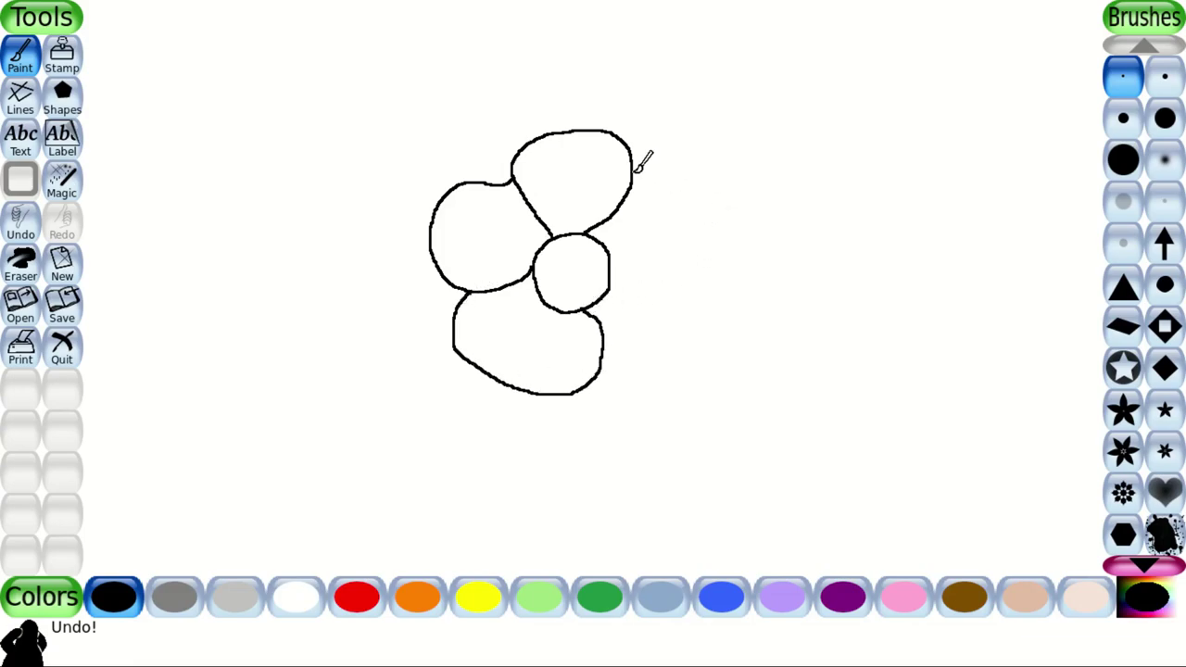
pyautogui.moveTo(636, 173)
pyautogui.mouseDown()
pyautogui.moveTo(677, 238)
pyautogui.moveTo(674, 271)
pyautogui.moveTo(612, 268)
pyautogui.mouseUp()
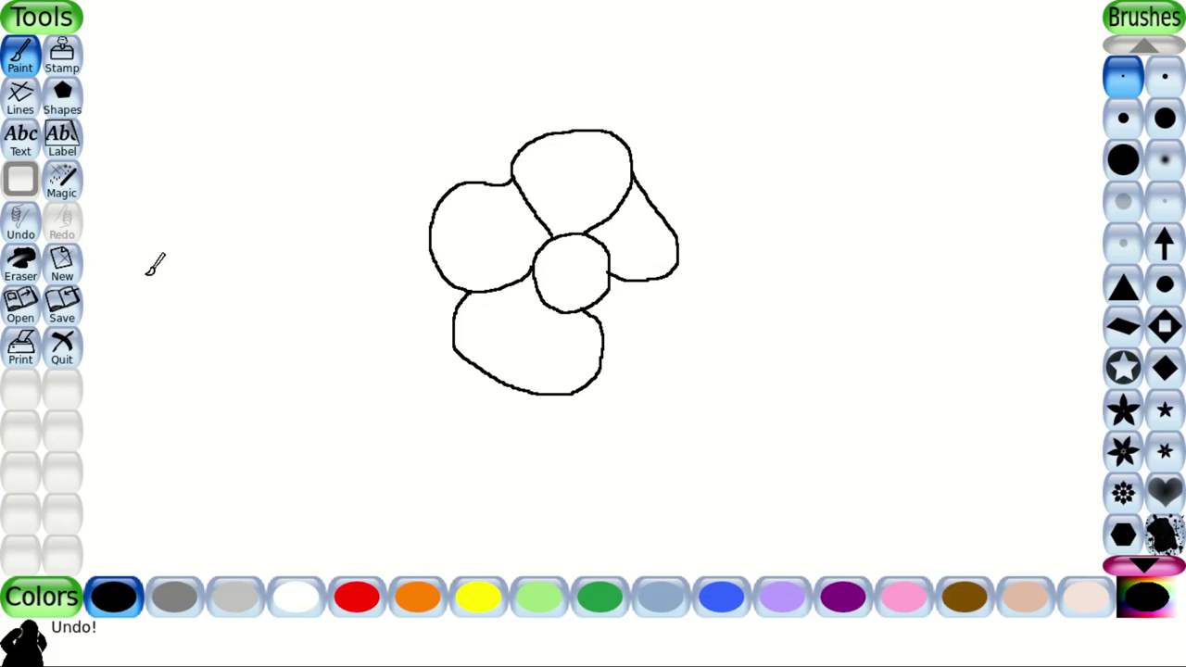
pyautogui.click(20, 227)
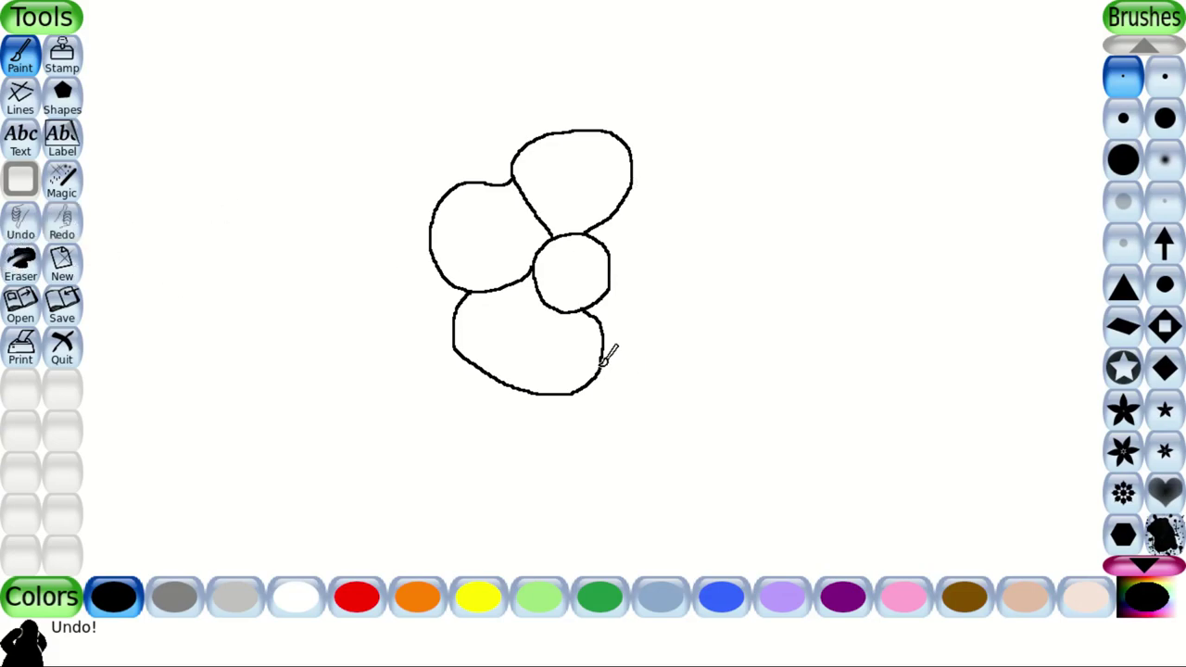
pyautogui.moveTo(605, 364)
pyautogui.mouseDown()
pyautogui.moveTo(620, 397)
pyautogui.moveTo(658, 392)
pyautogui.moveTo(711, 320)
pyautogui.moveTo(704, 290)
pyautogui.moveTo(671, 261)
pyautogui.moveTo(635, 255)
pyautogui.moveTo(604, 271)
pyautogui.mouseUp()
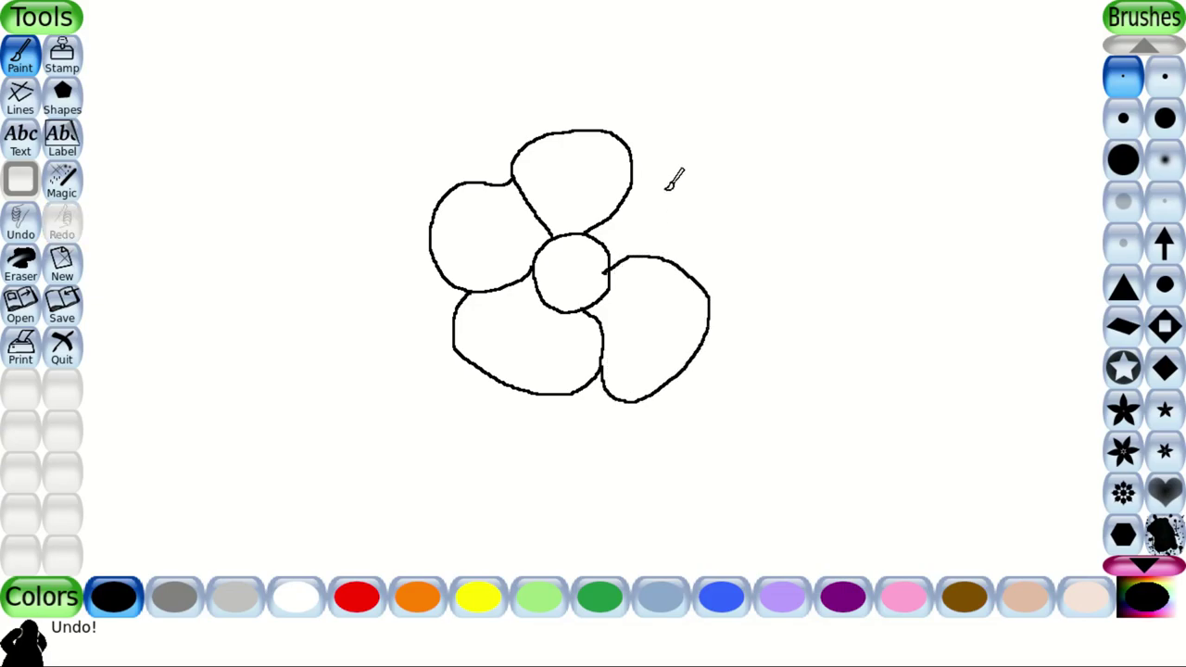
pyautogui.moveTo(631, 159)
pyautogui.mouseDown()
pyautogui.moveTo(661, 153)
pyautogui.moveTo(687, 175)
pyautogui.moveTo(684, 259)
pyautogui.mouseUp()
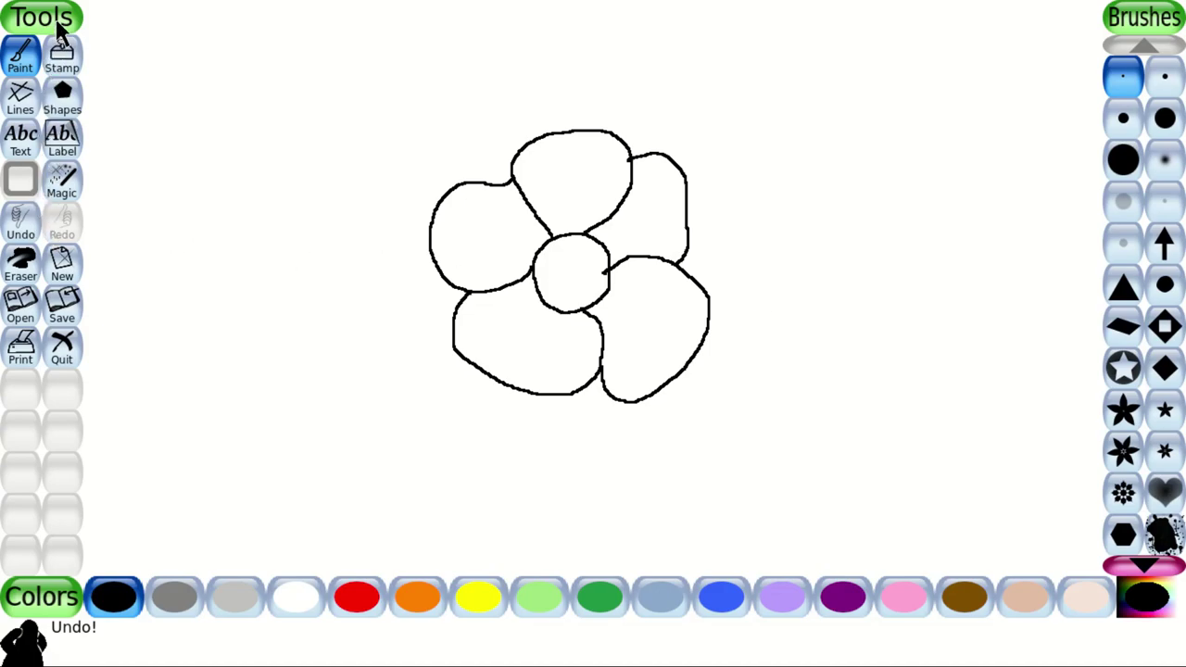
# - Fill the flower's centre circle with red using the Fill magic effect
pyautogui.click(63, 192)
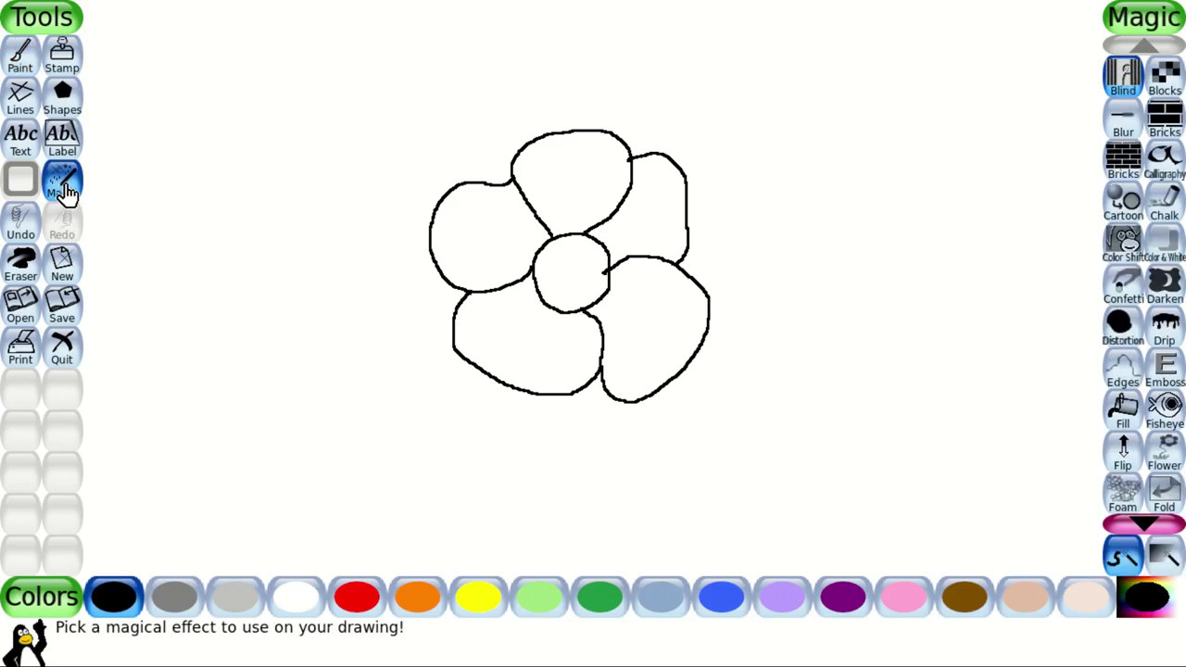
pyautogui.click(1127, 415)
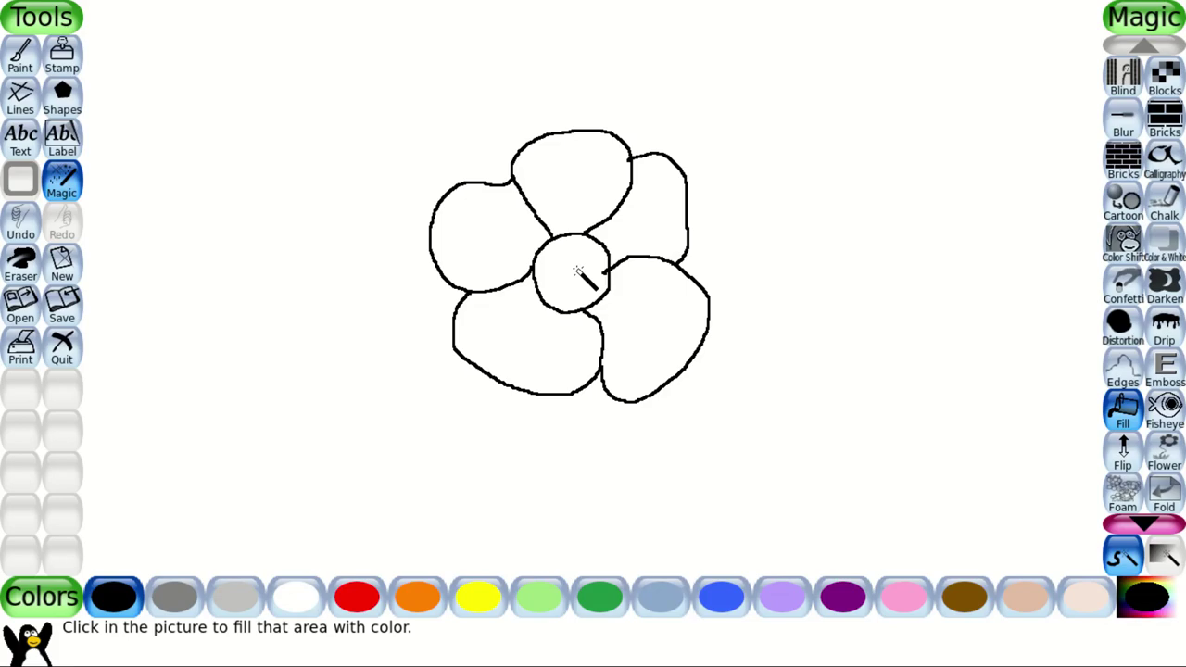
pyautogui.click(357, 608)
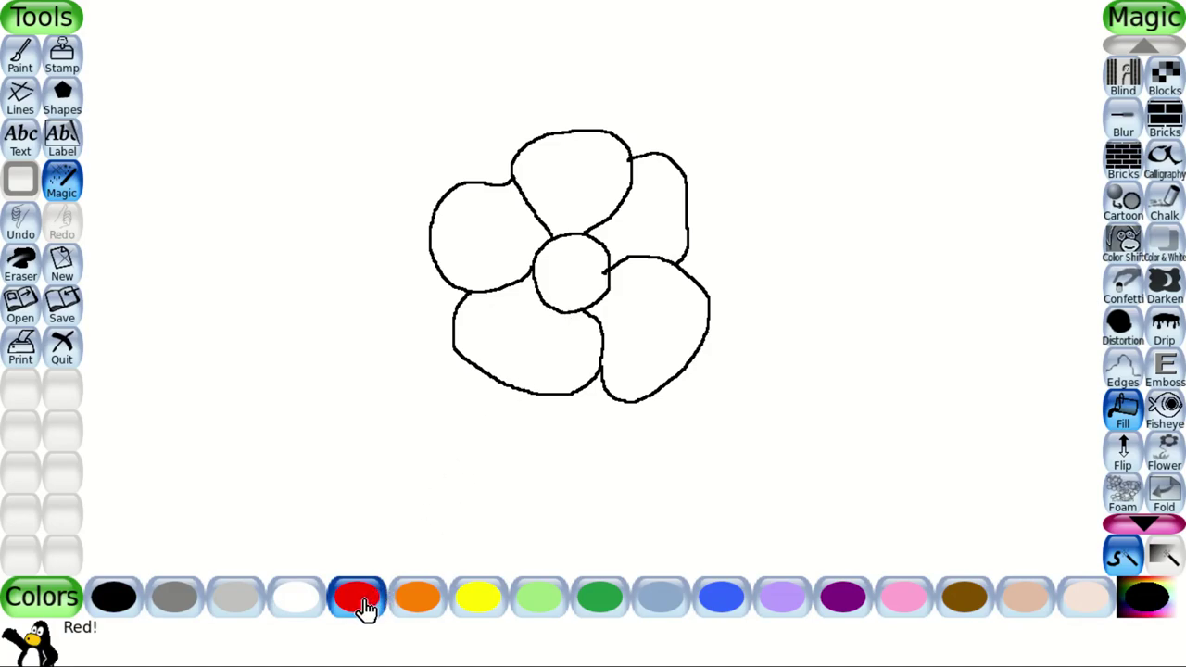
pyautogui.click(569, 276)
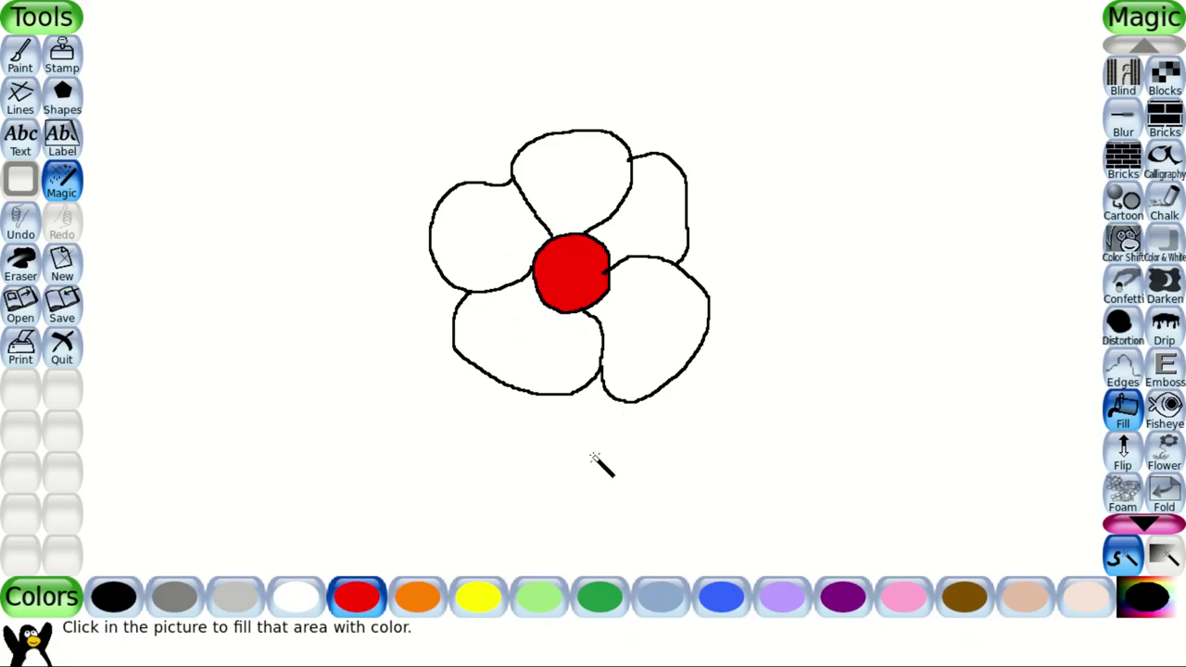
# - Fill all five petals of the flower with yellow
pyautogui.click(486, 607)
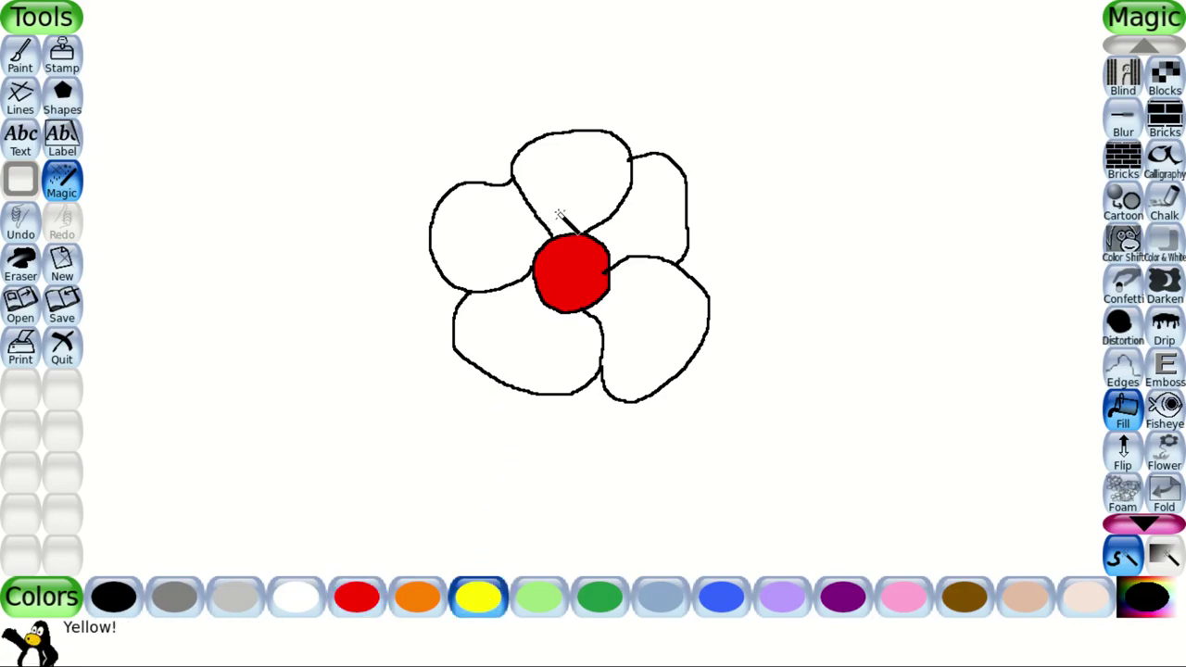
pyautogui.click(572, 182)
pyautogui.click(641, 227)
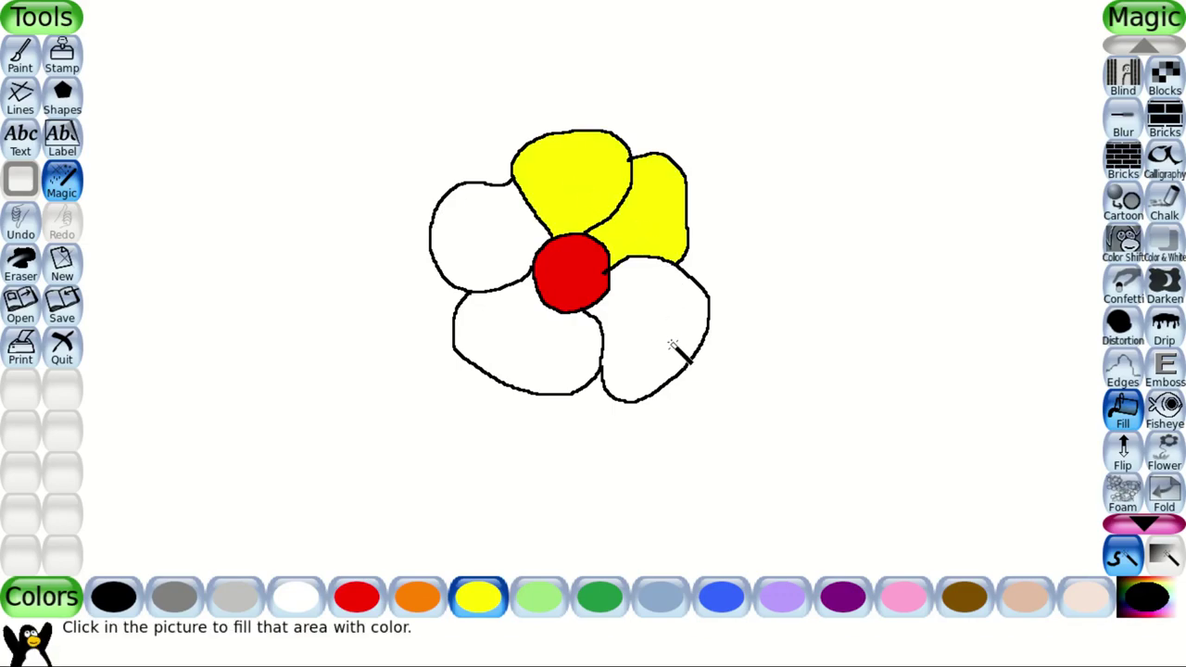
pyautogui.click(669, 338)
pyautogui.click(545, 351)
pyautogui.click(499, 232)
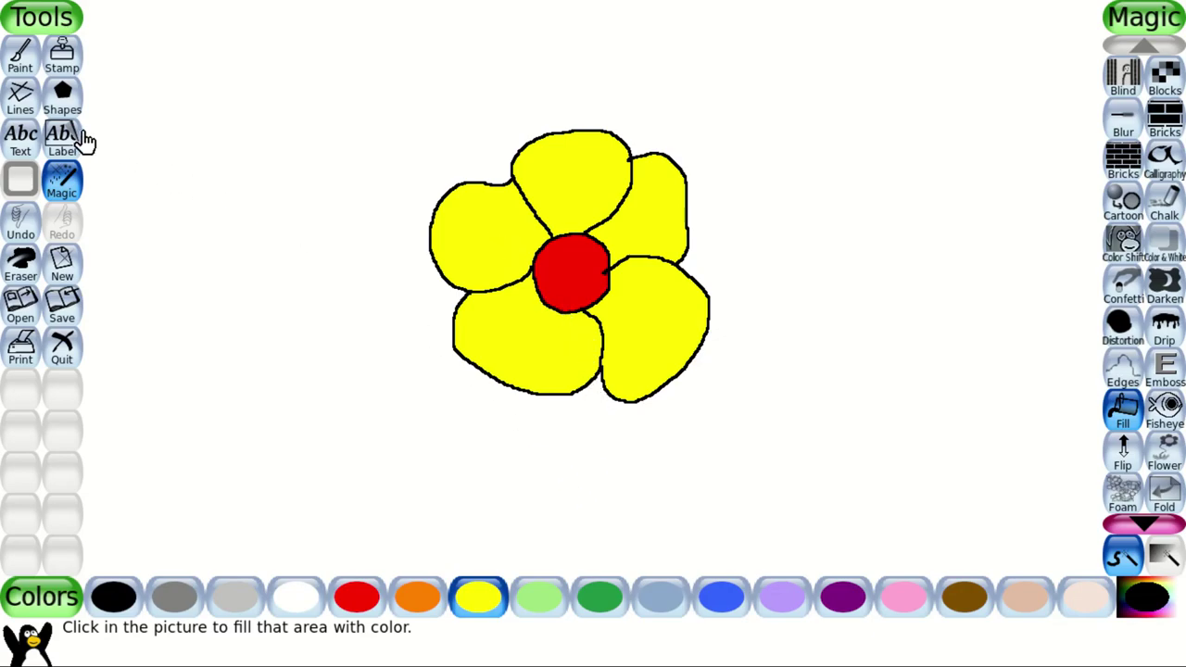
# - Paint a curved black stem below the petals with the second-smallest round brush, undoing the yellow attempt
pyautogui.click(24, 59)
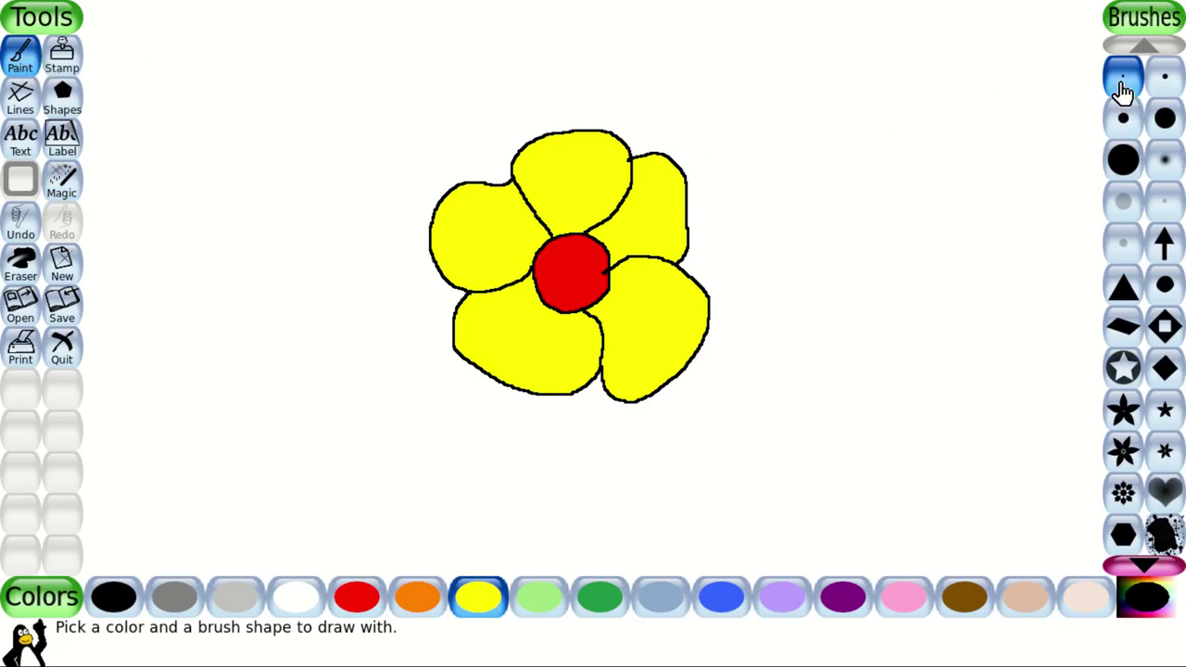
pyautogui.click(1165, 81)
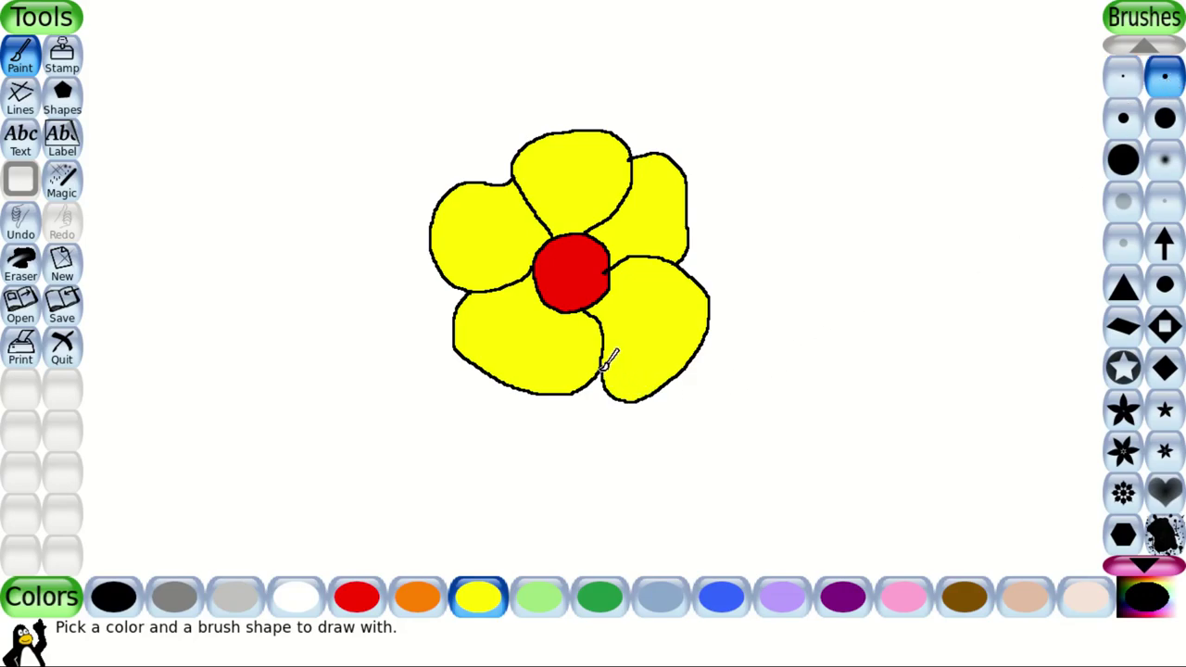
pyautogui.moveTo(602, 365)
pyautogui.mouseDown()
pyautogui.moveTo(558, 477)
pyautogui.moveTo(476, 532)
pyautogui.mouseUp()
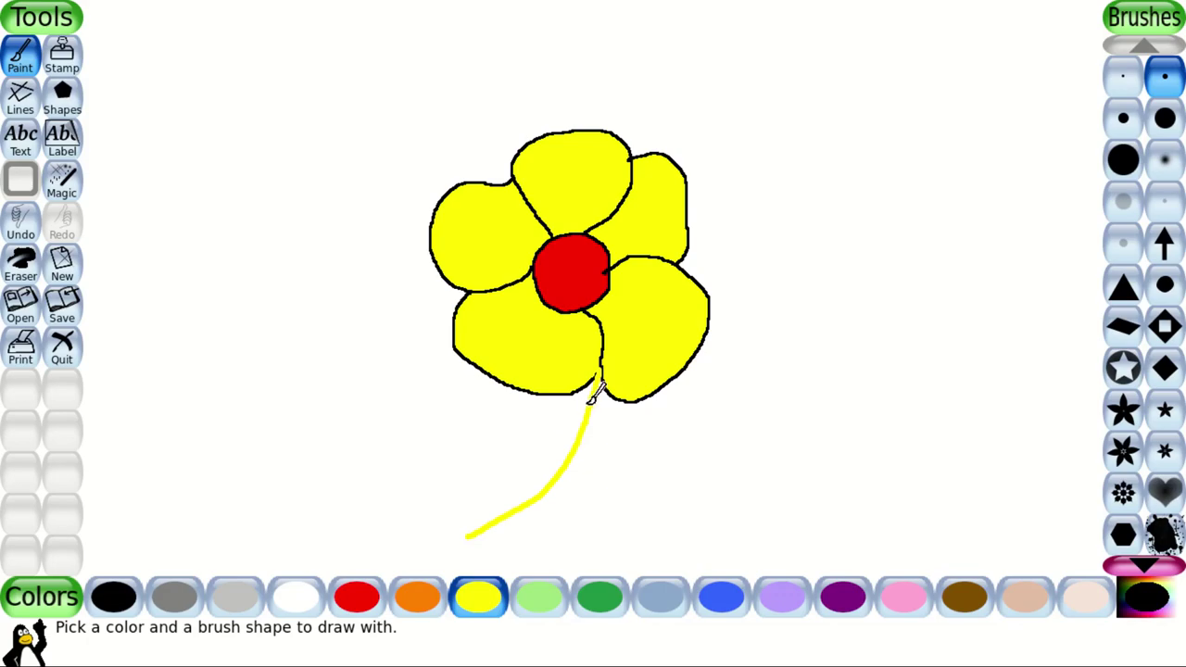
pyautogui.click(21, 224)
pyautogui.click(118, 600)
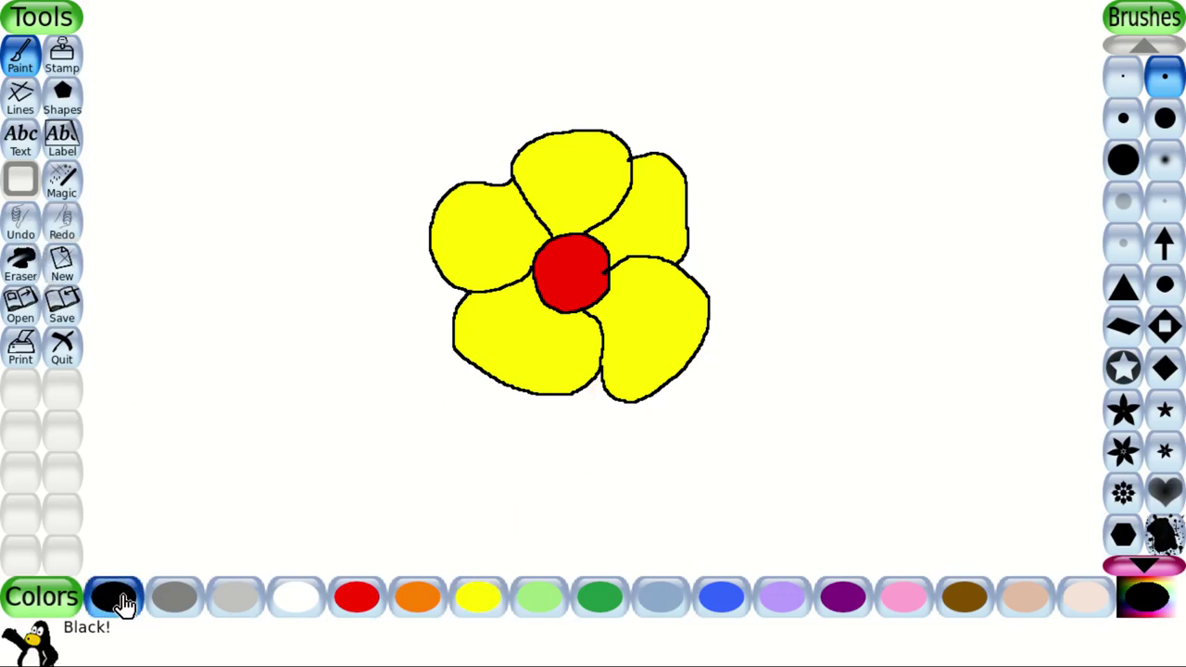
pyautogui.click(604, 364)
pyautogui.moveTo(605, 363)
pyautogui.mouseDown()
pyautogui.moveTo(582, 482)
pyautogui.moveTo(512, 560)
pyautogui.mouseUp()
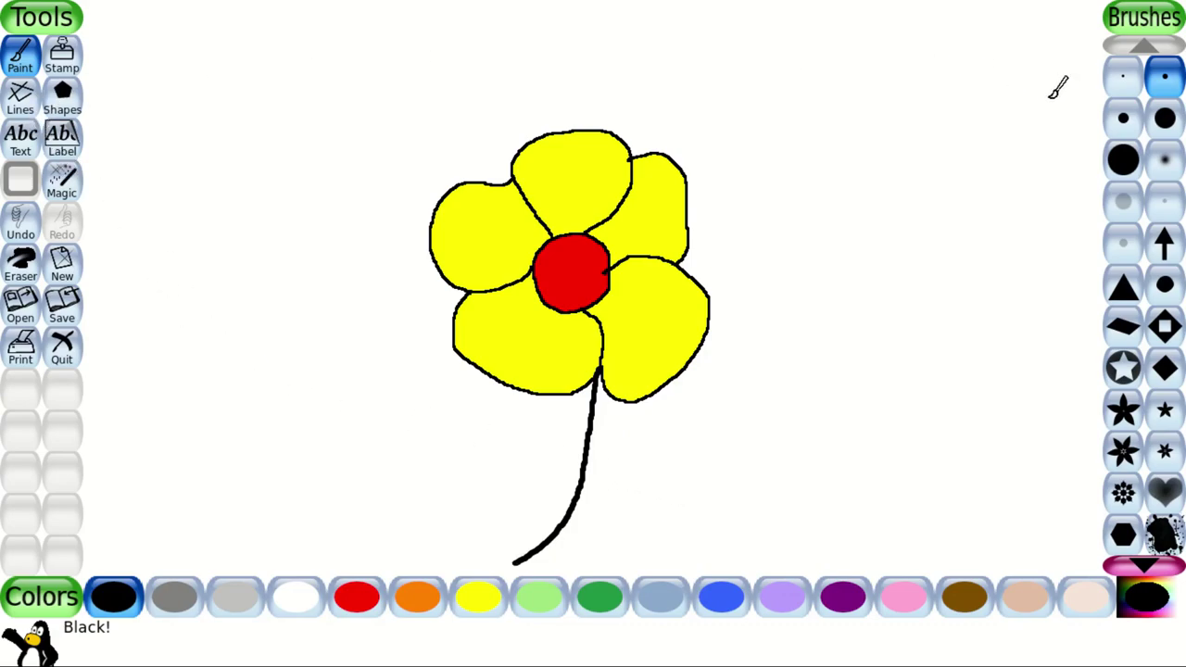
# - Draw a pointed leaf with a midrib and side veins on the stem's right side using the thinnest black brush
pyautogui.click(1125, 83)
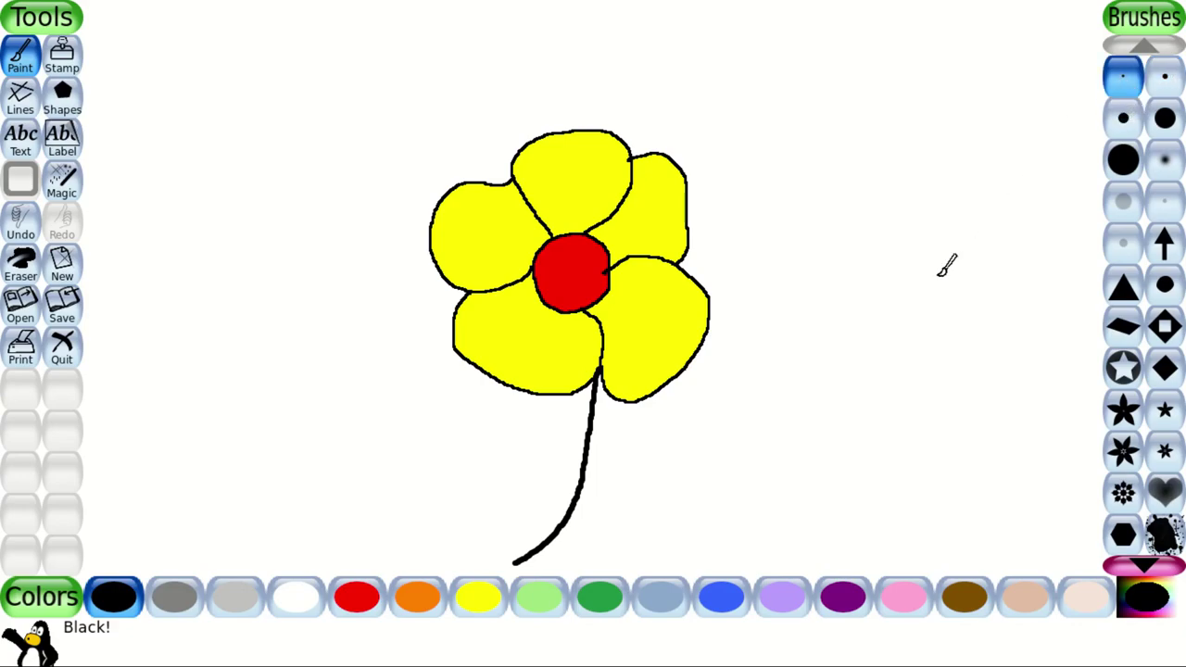
pyautogui.moveTo(590, 457)
pyautogui.mouseDown()
pyautogui.moveTo(613, 432)
pyautogui.moveTo(709, 431)
pyautogui.mouseUp()
pyautogui.moveTo(582, 496)
pyautogui.mouseDown()
pyautogui.moveTo(670, 477)
pyautogui.moveTo(707, 434)
pyautogui.mouseUp()
pyautogui.moveTo(584, 474); pyautogui.dragTo(707, 433)
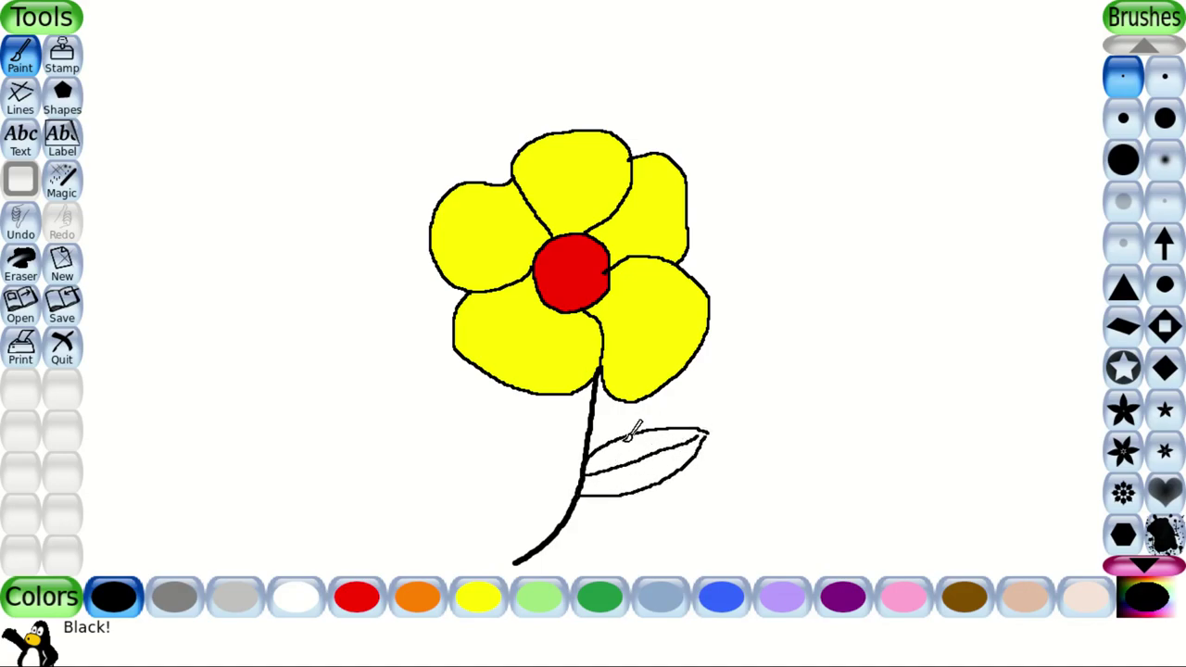
pyautogui.moveTo(617, 432)
pyautogui.mouseDown()
pyautogui.moveTo(607, 469)
pyautogui.moveTo(622, 486)
pyautogui.moveTo(606, 472)
pyautogui.moveTo(628, 492)
pyautogui.mouseUp()
pyautogui.moveTo(658, 428)
pyautogui.mouseDown()
pyautogui.moveTo(640, 461)
pyautogui.moveTo(673, 471)
pyautogui.mouseUp()
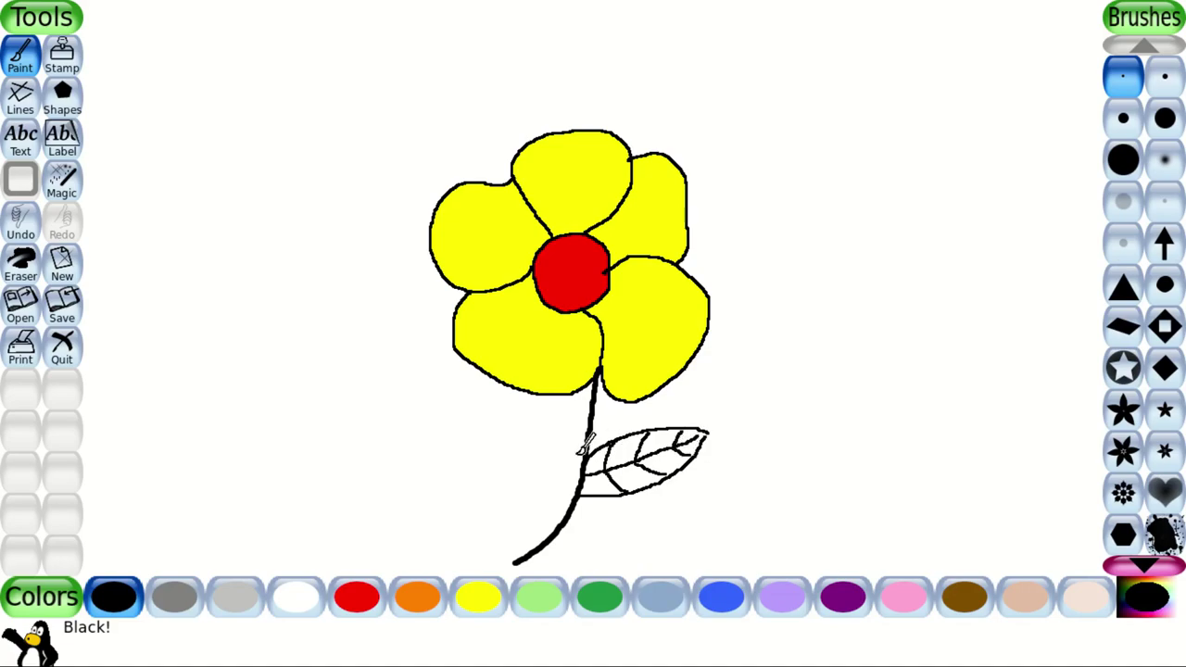
pyautogui.moveTo(607, 452); pyautogui.dragTo(591, 490)
# - Draw a second pointed leaf with a midrib and side veins on the stem's left side
pyautogui.moveTo(562, 500)
pyautogui.mouseDown()
pyautogui.moveTo(494, 463)
pyautogui.moveTo(452, 466)
pyautogui.moveTo(462, 475)
pyautogui.mouseUp()
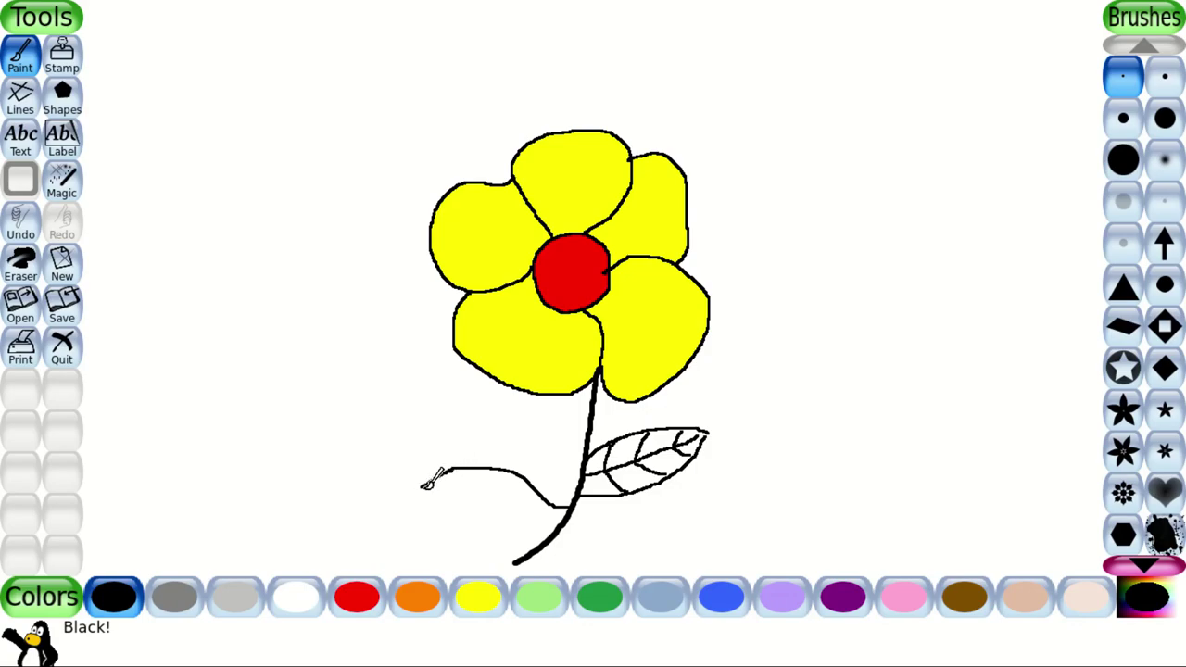
pyautogui.moveTo(427, 488)
pyautogui.mouseDown()
pyautogui.moveTo(493, 523)
pyautogui.moveTo(556, 502)
pyautogui.mouseUp()
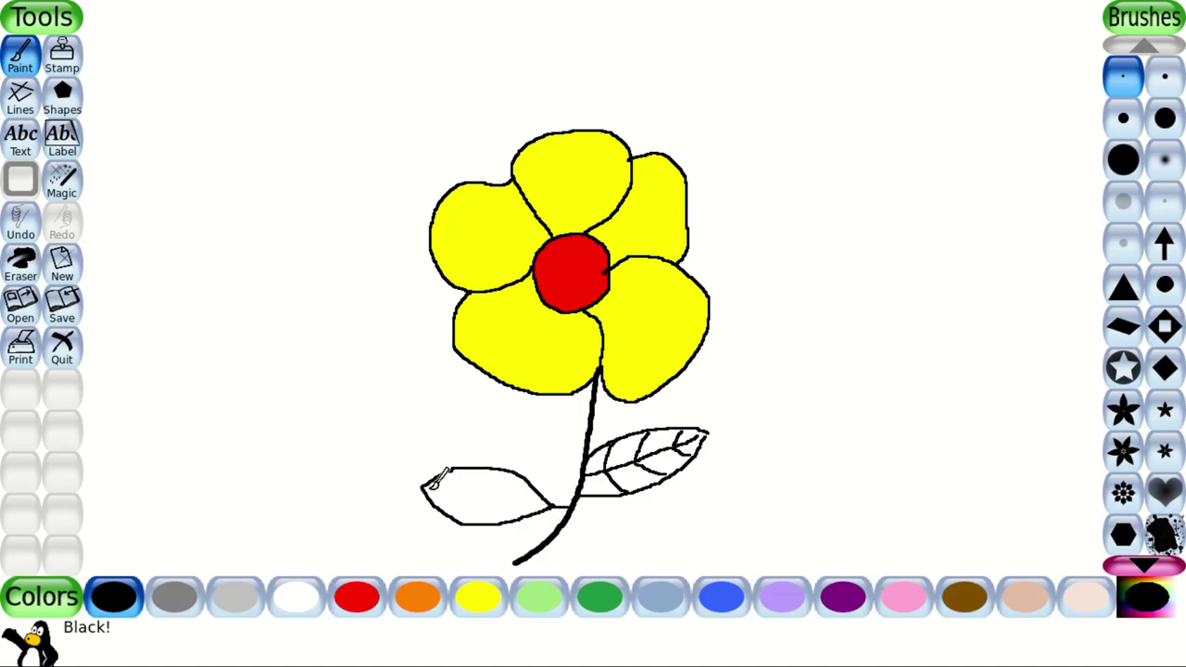
pyautogui.moveTo(424, 486); pyautogui.dragTo(554, 503)
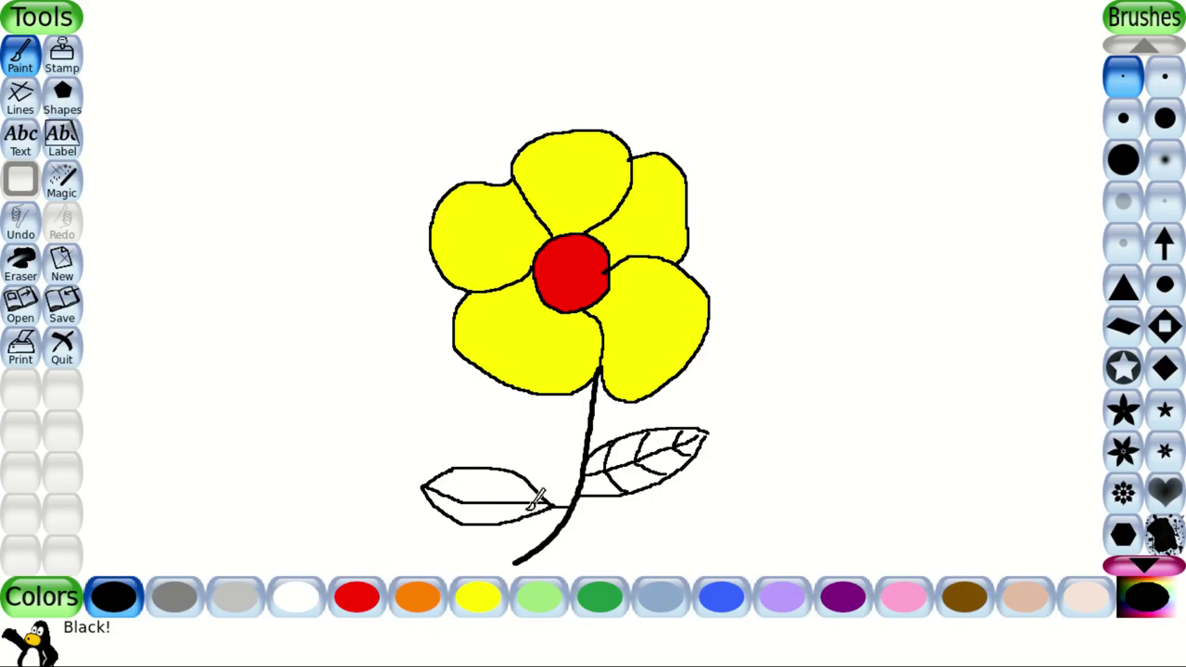
pyautogui.moveTo(508, 470)
pyautogui.mouseDown()
pyautogui.moveTo(523, 493)
pyautogui.moveTo(491, 511)
pyautogui.mouseUp()
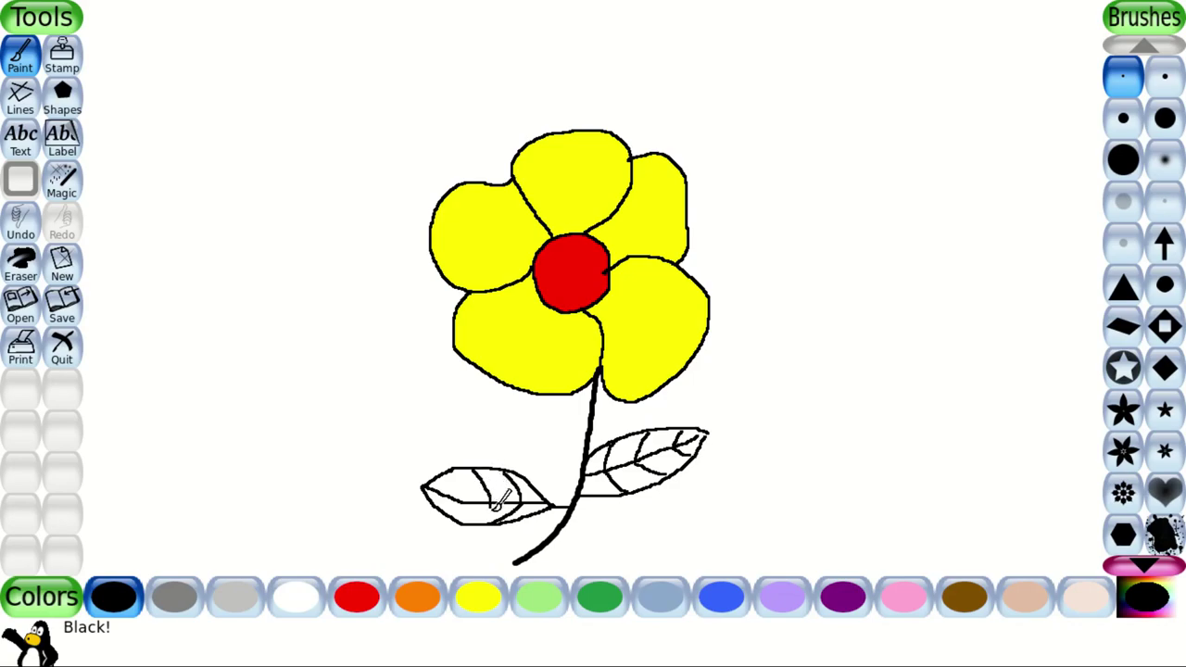
pyautogui.moveTo(486, 484)
pyautogui.mouseDown()
pyautogui.moveTo(475, 519)
pyautogui.moveTo(451, 475)
pyautogui.moveTo(462, 498)
pyautogui.moveTo(436, 514)
pyautogui.mouseUp()
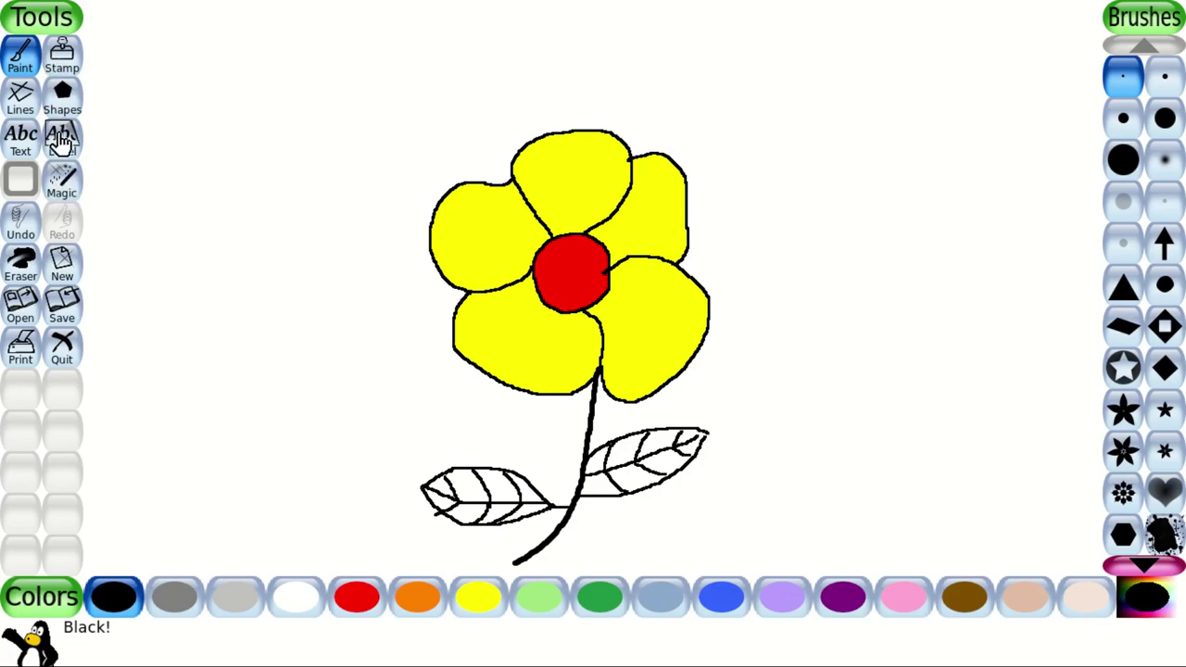
# - Try to fill the tip of the right leaf with dark green, undoing each fill
pyautogui.click(59, 179)
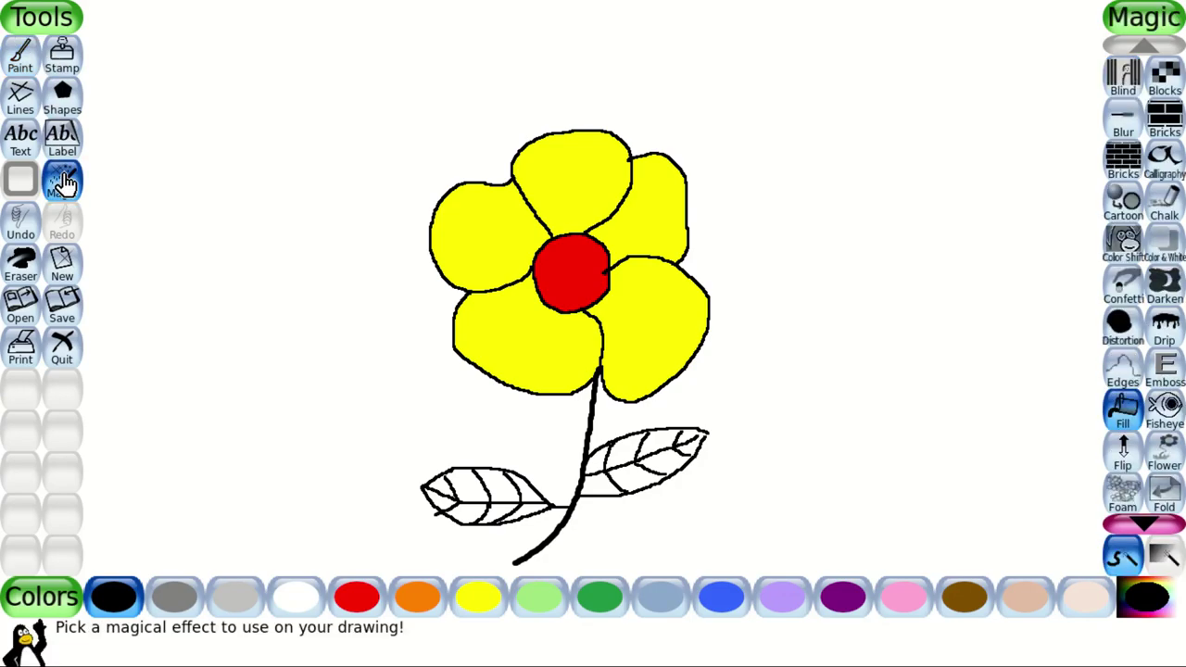
pyautogui.click(603, 606)
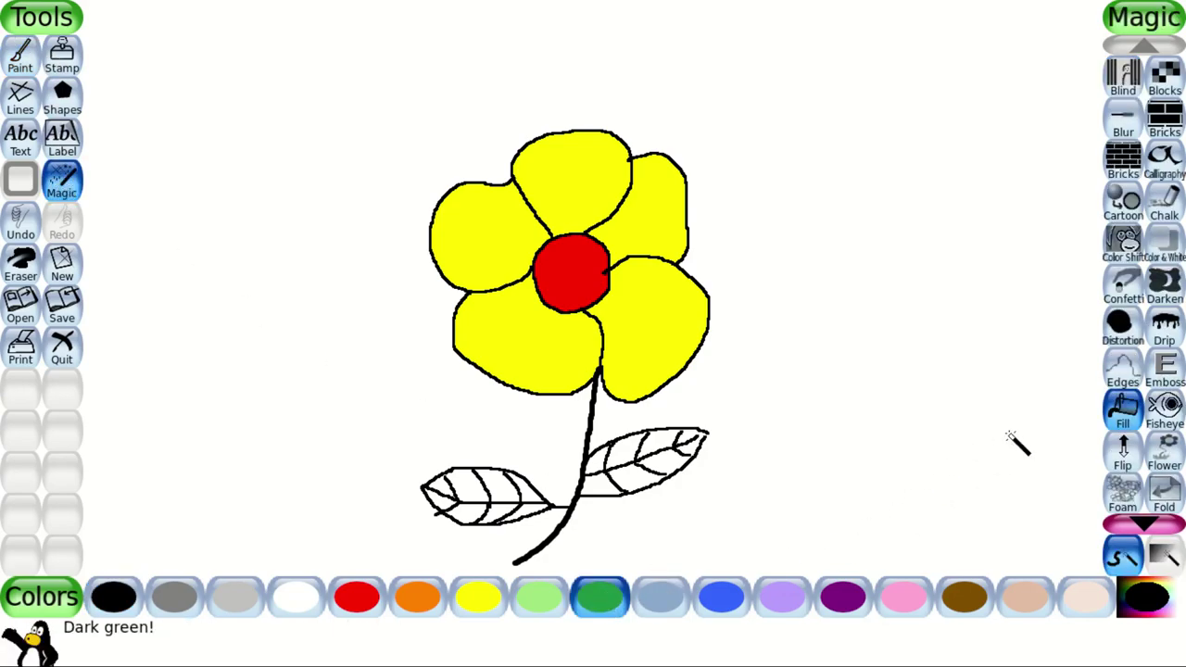
pyautogui.click(1127, 417)
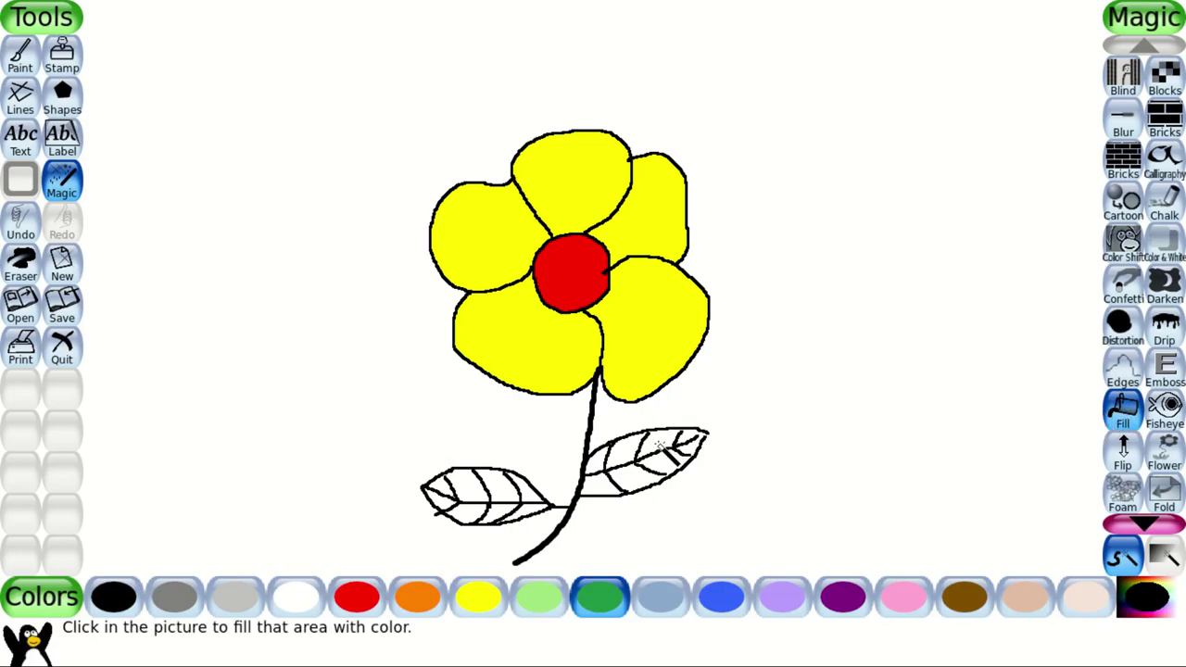
pyautogui.click(690, 466)
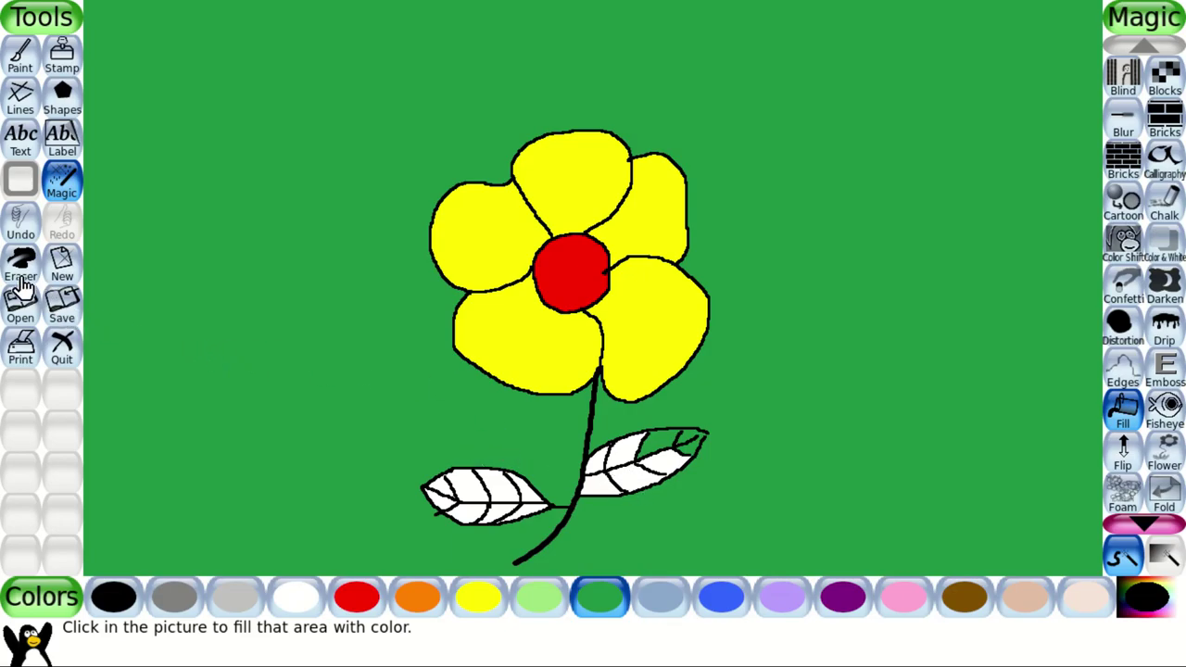
pyautogui.click(18, 230)
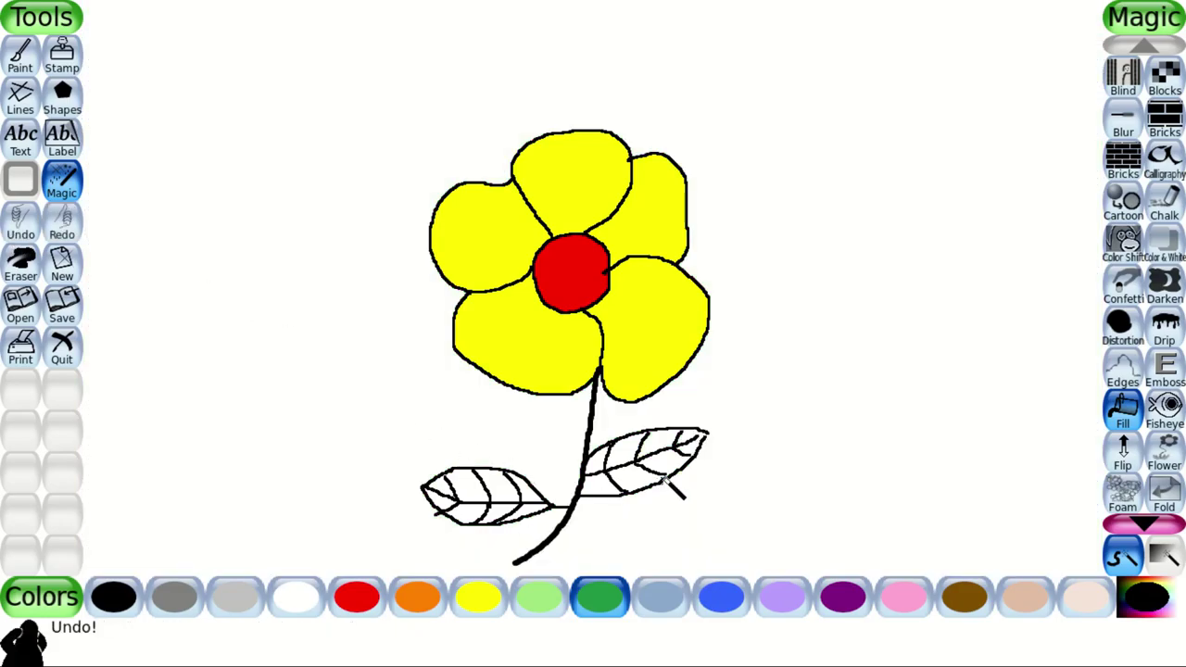
pyautogui.click(710, 437)
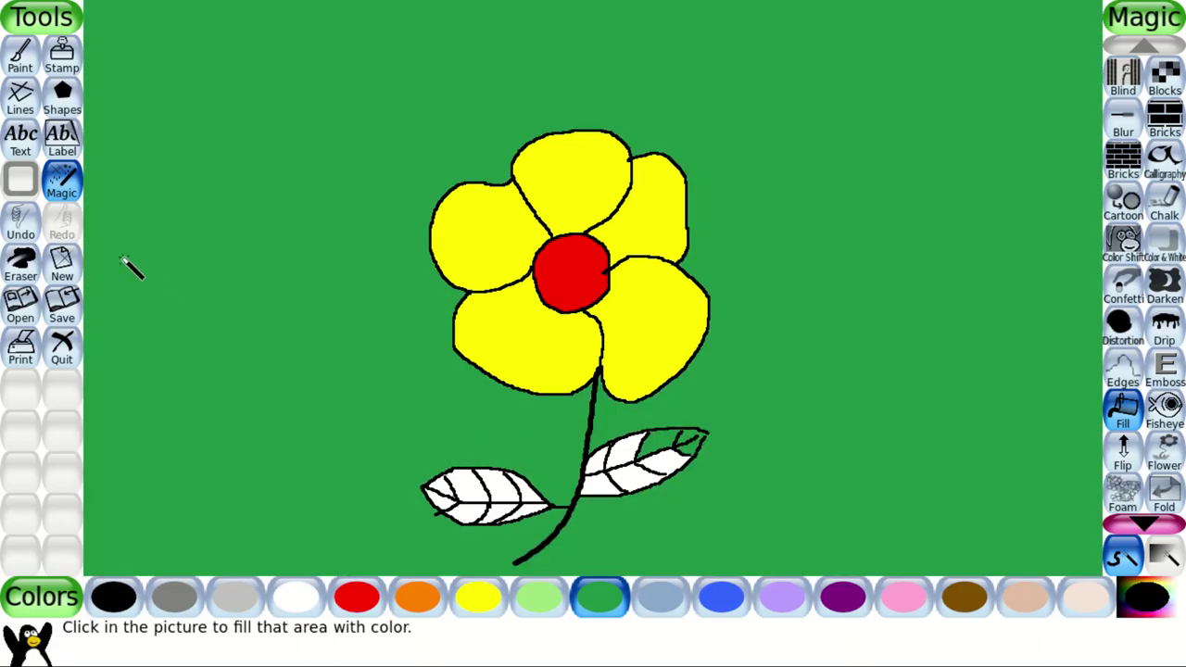
pyautogui.click(20, 227)
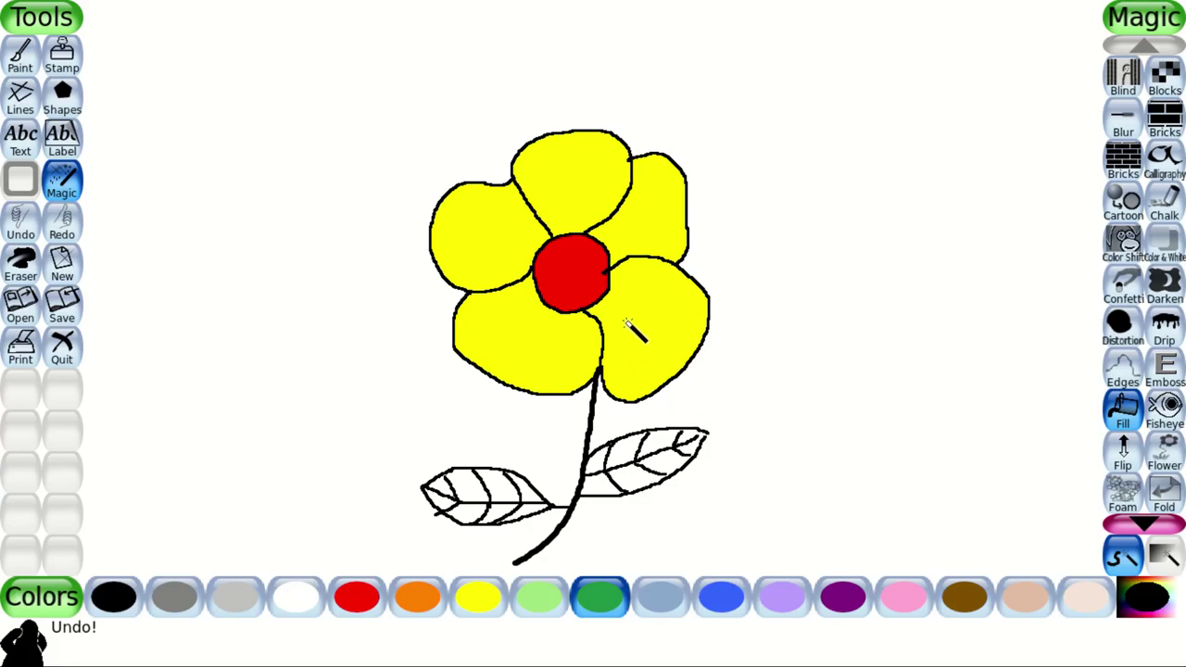
# - Close the gap in the outline at the right leaf's tip with the thinnest black brush
pyautogui.click(22, 64)
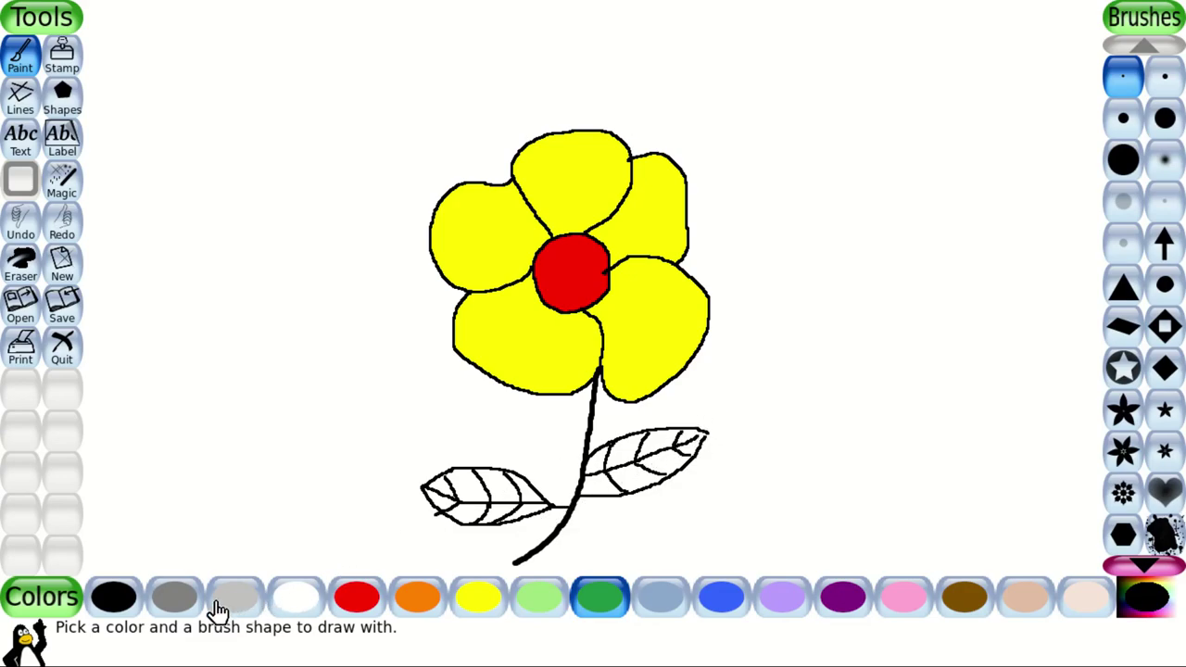
pyautogui.click(113, 599)
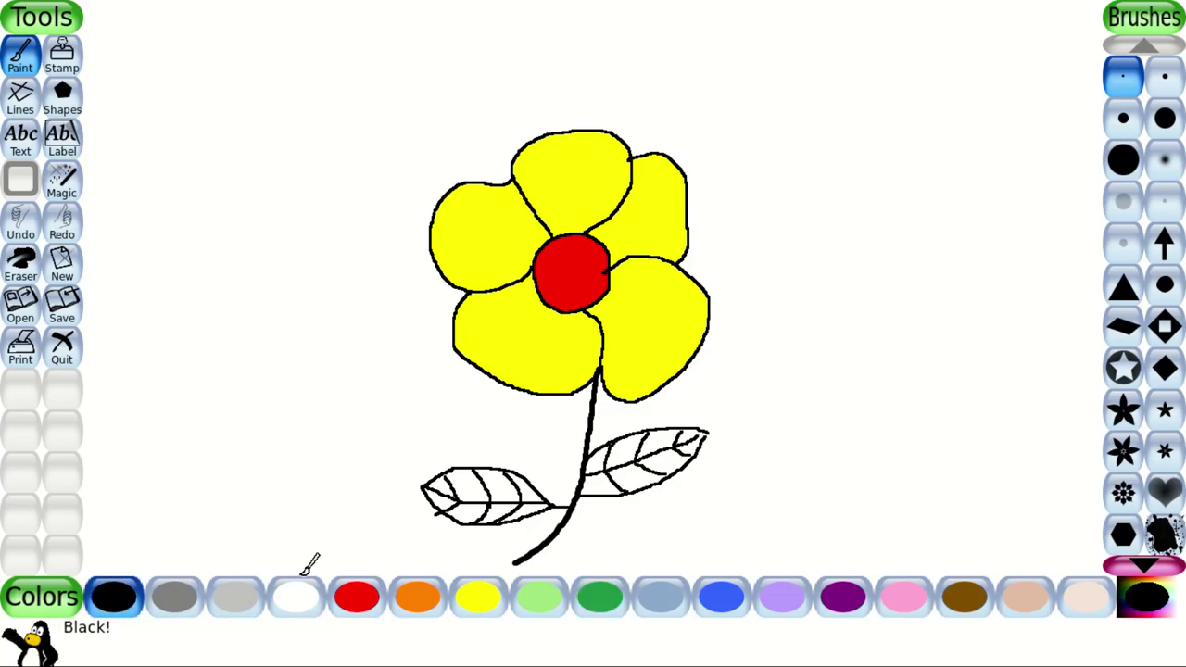
pyautogui.click(712, 434)
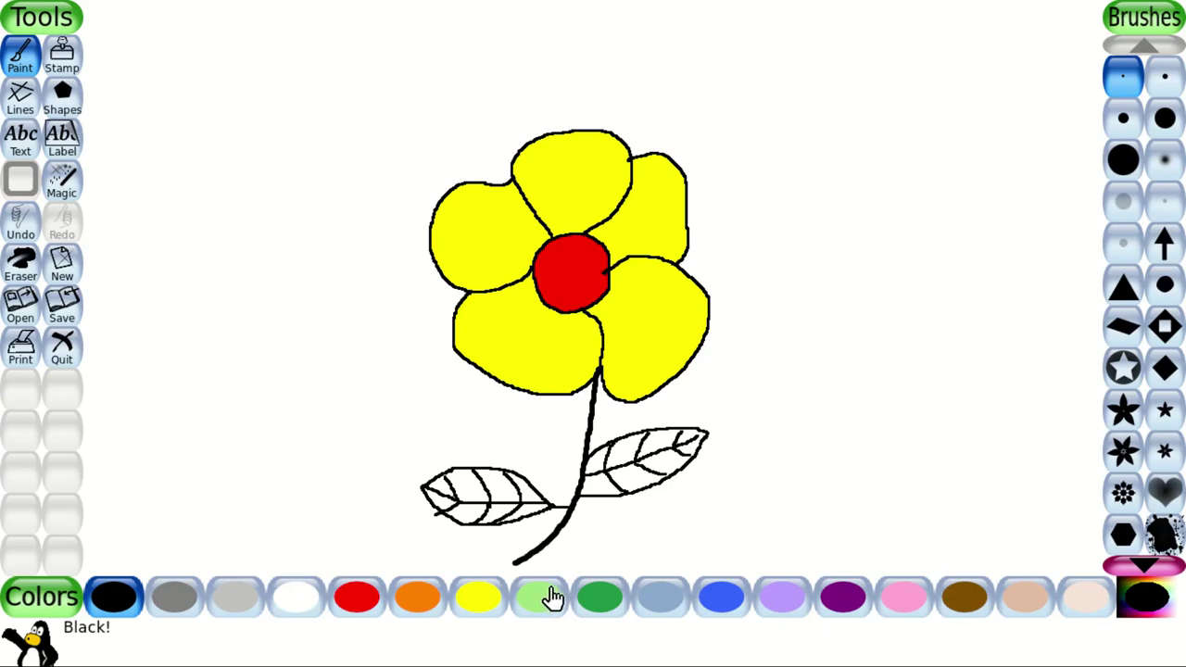
# - Fill all sections of the right leaf with dark green using the Fill magic tool
pyautogui.click(65, 185)
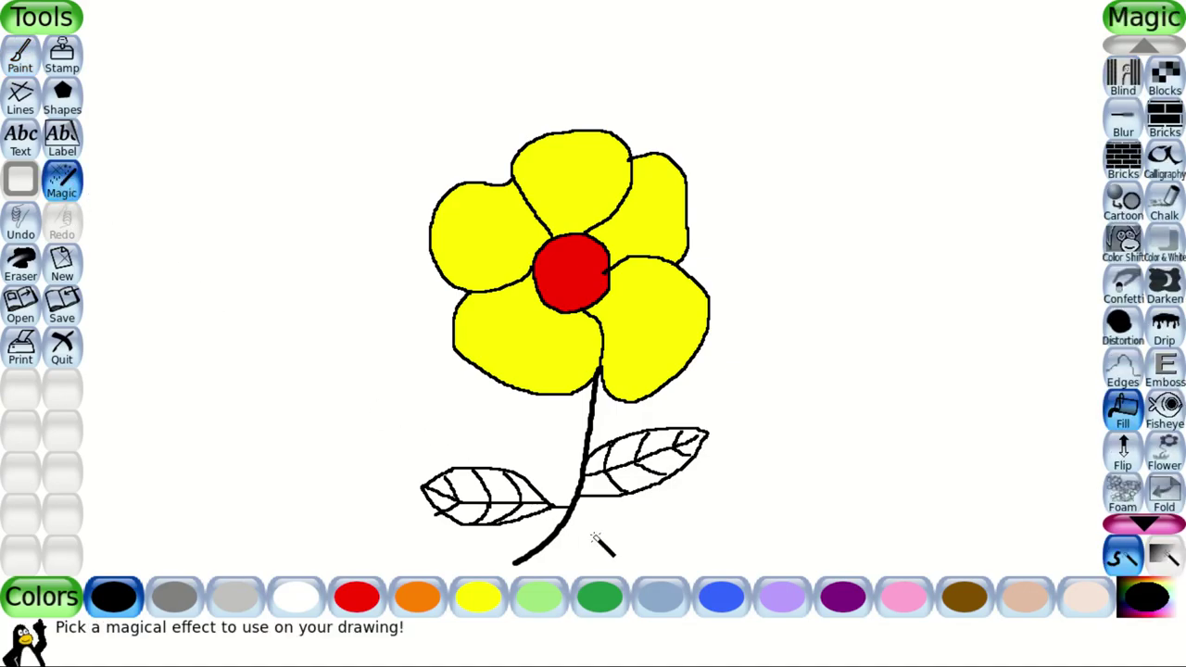
pyautogui.click(602, 602)
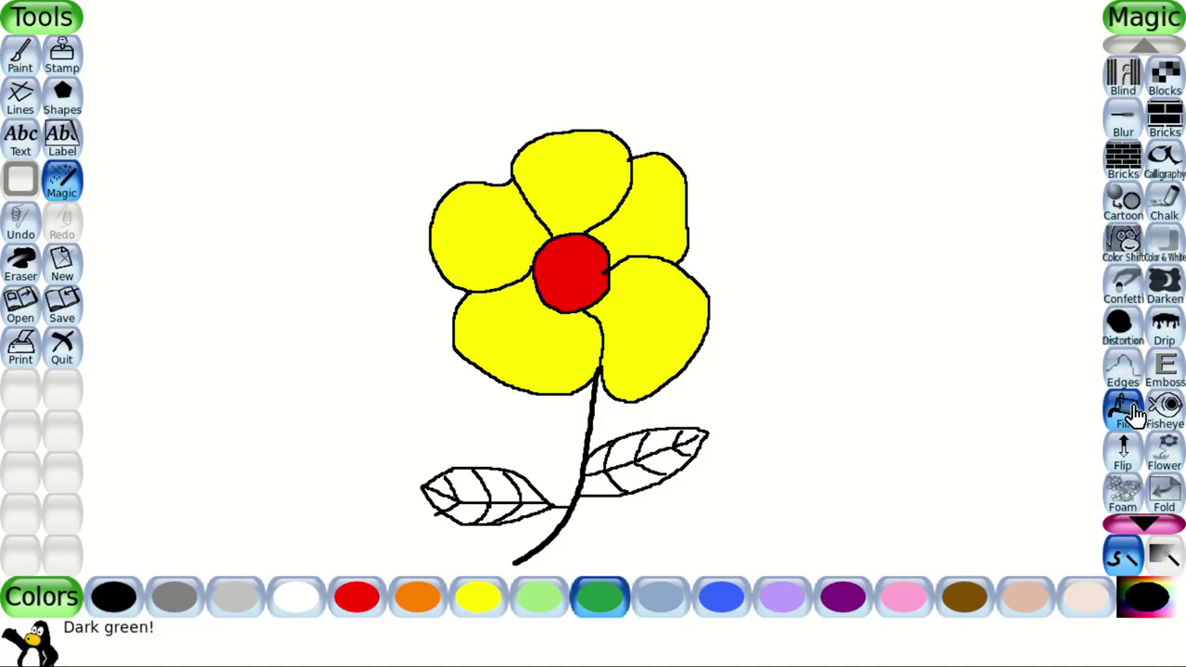
pyautogui.click(1126, 415)
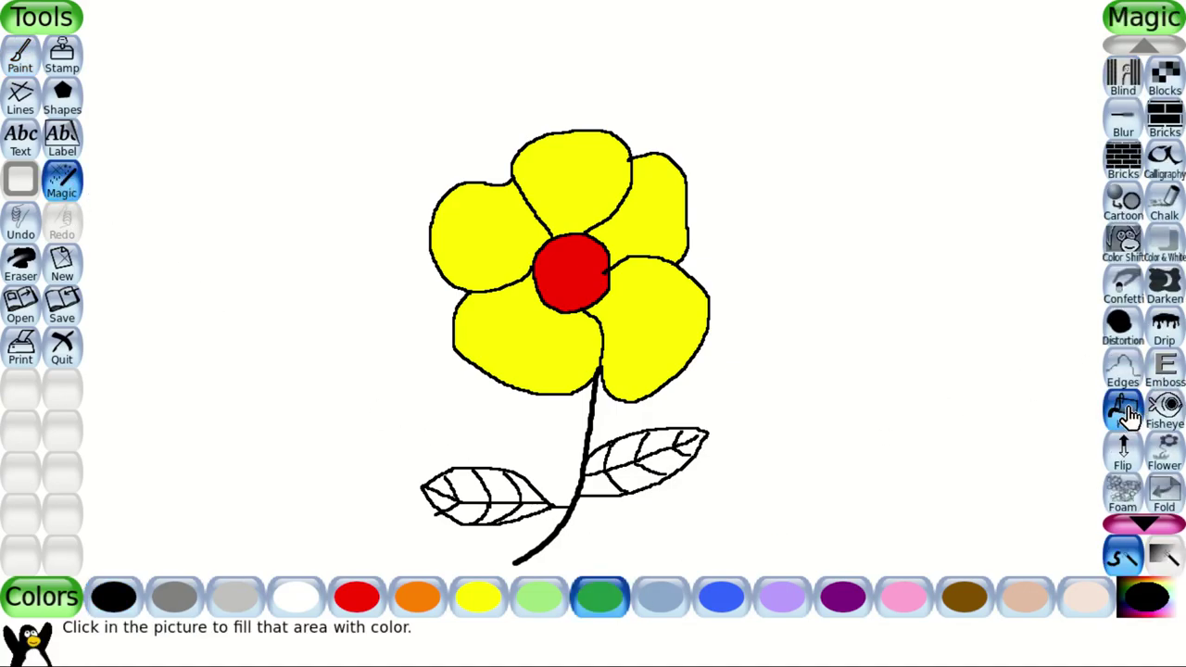
pyautogui.click(636, 456)
pyautogui.click(601, 475)
pyautogui.click(598, 491)
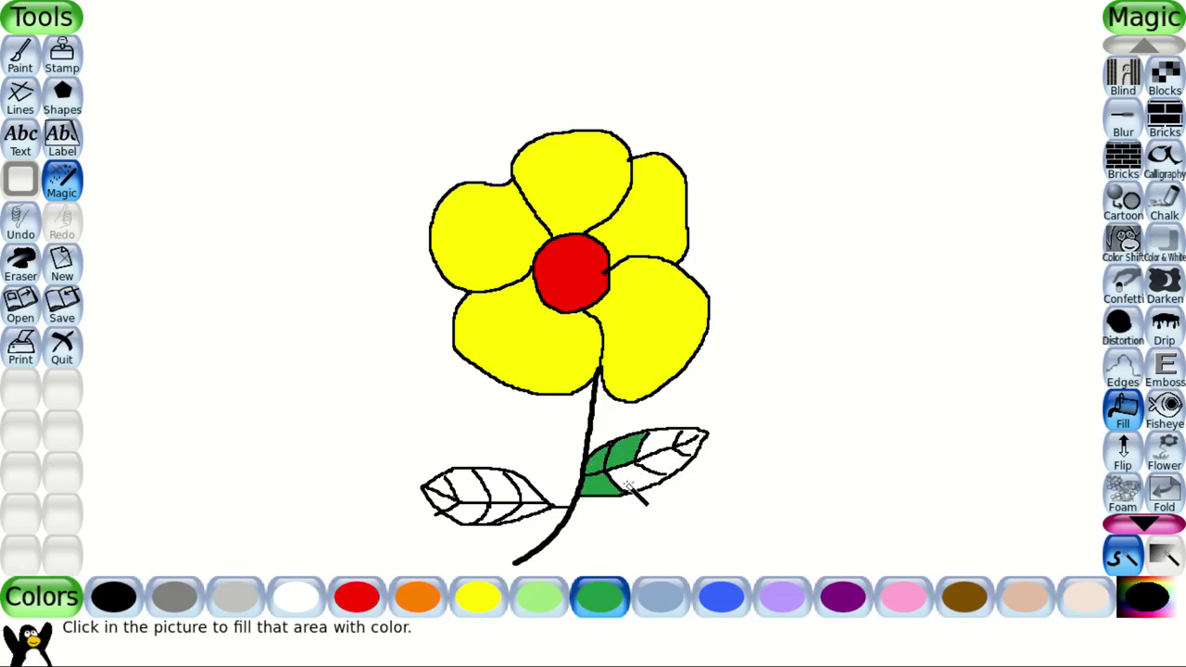
pyautogui.click(639, 482)
pyautogui.click(681, 443)
# - Fill all sections of the left leaf with dark green
pyautogui.click(493, 484)
pyautogui.click(527, 493)
pyautogui.click(515, 511)
pyautogui.click(491, 516)
pyautogui.click(463, 491)
pyautogui.click(449, 492)
pyautogui.click(435, 501)
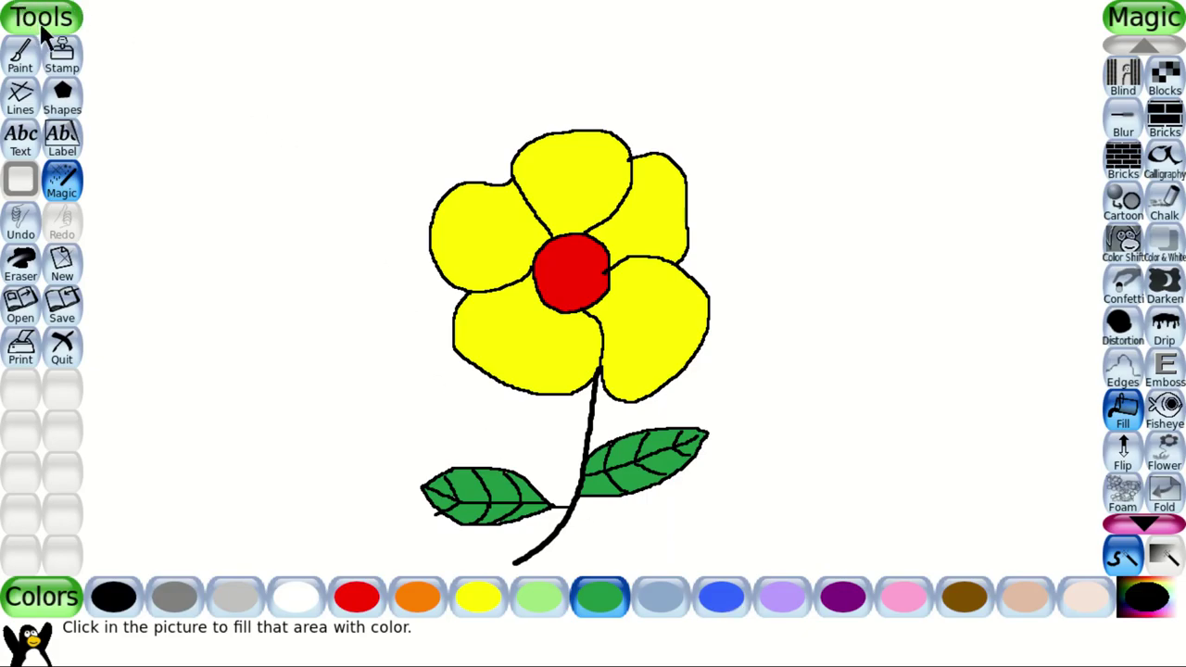
# - Save the flower drawing and start a new drawing with a plain white background
pyautogui.click(68, 319)
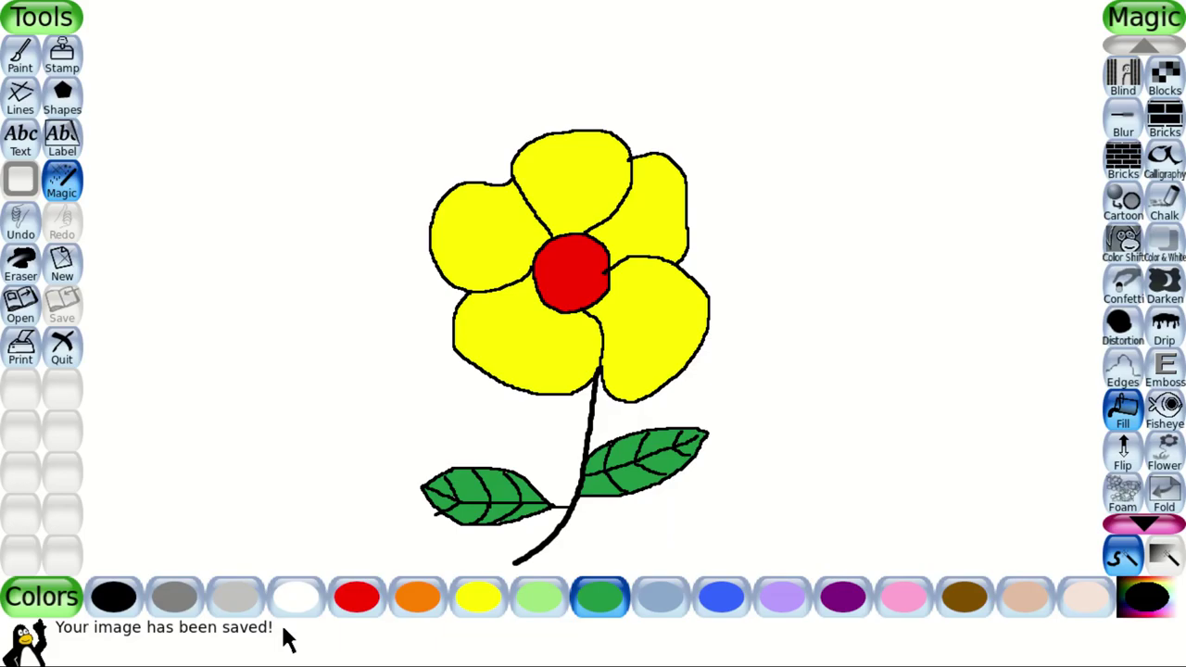
pyautogui.click(62, 264)
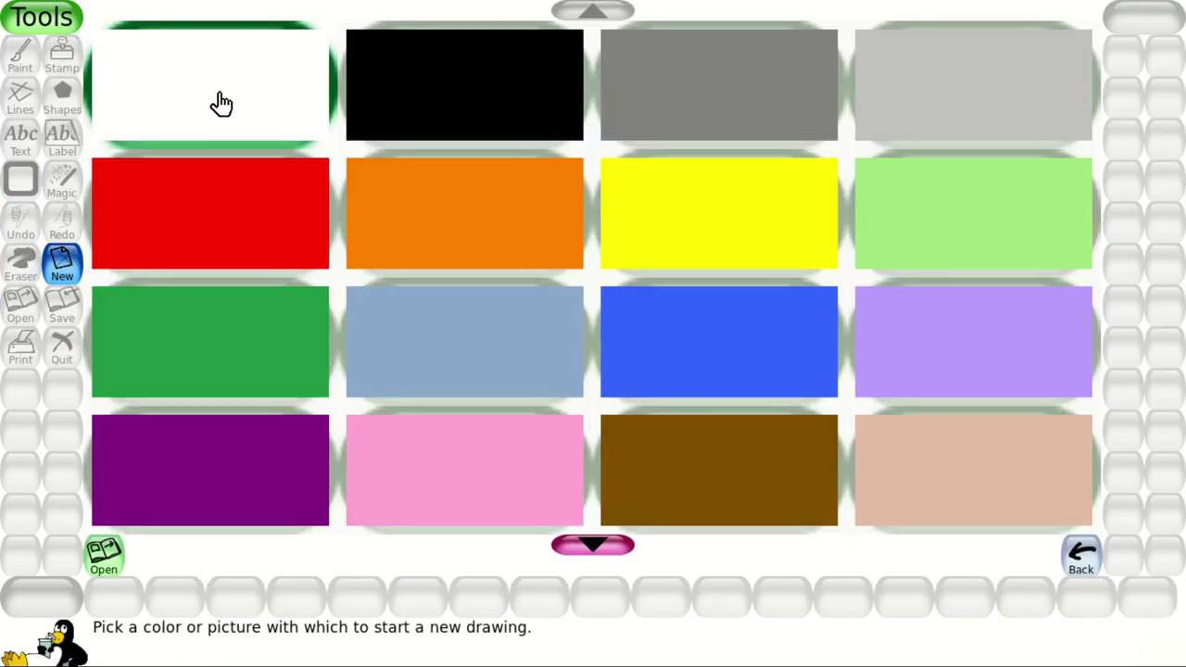
pyautogui.click(105, 553)
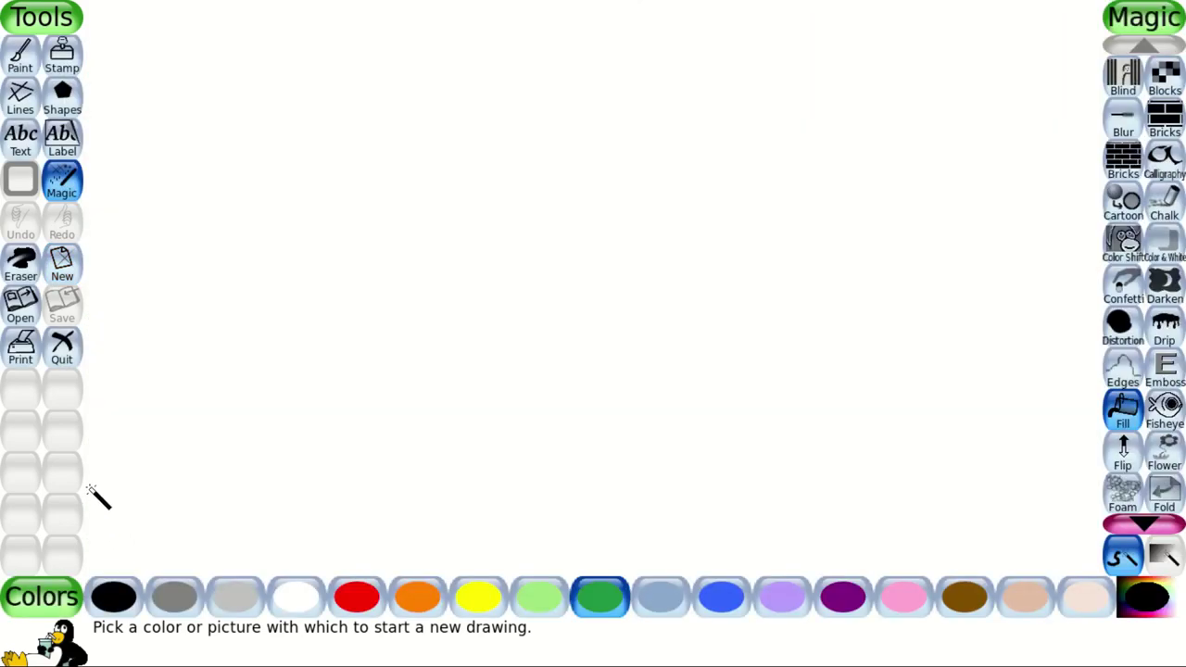
# - Reopen the saved drawing of the flower with the stem and green leaves
pyautogui.click(23, 311)
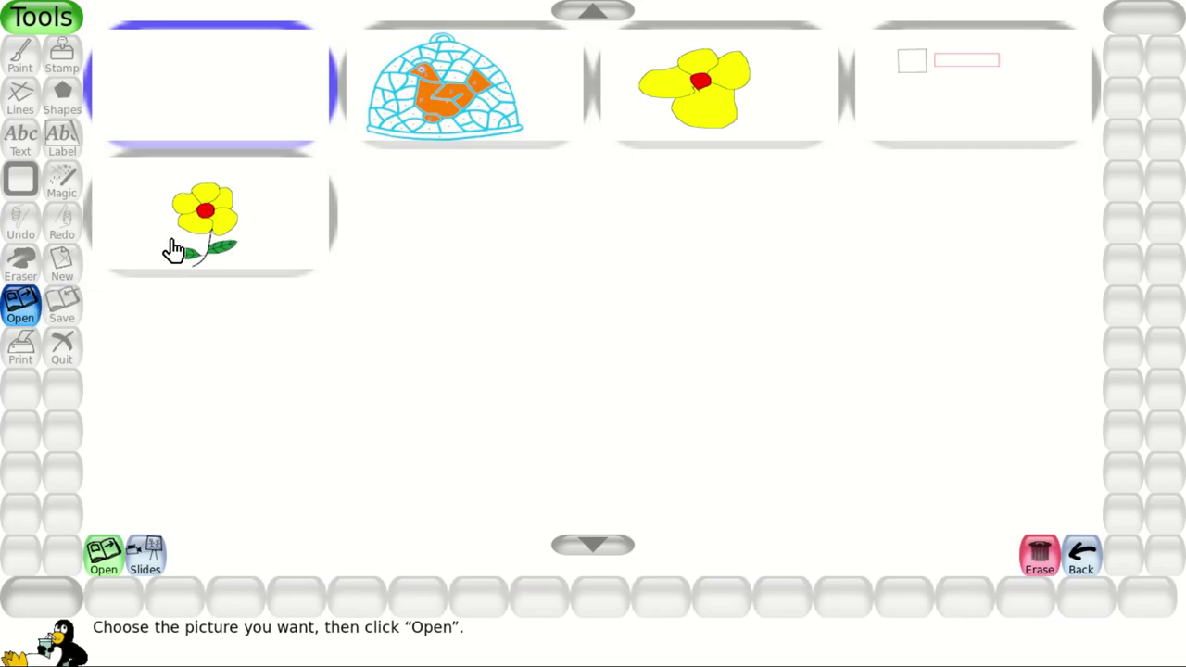
pyautogui.click(206, 225)
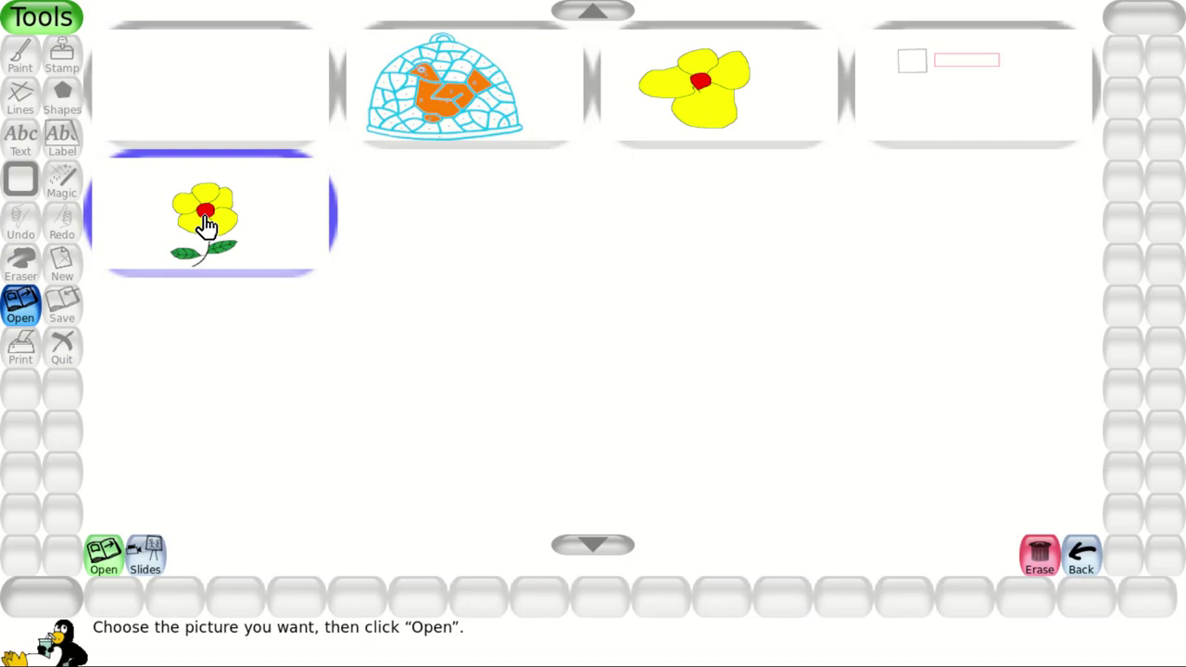
pyautogui.click(106, 556)
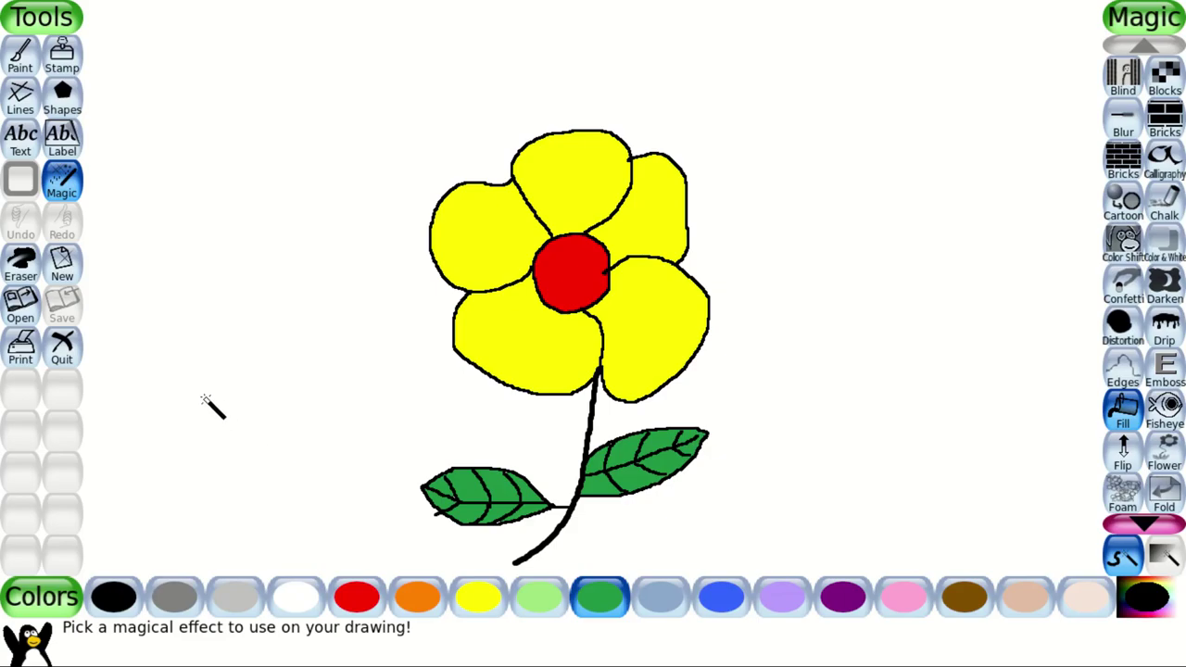
# - Quit Tux Paint and open the TuxPaint-Pictures folder inside the Home folder in the file manager
pyautogui.click(63, 350)
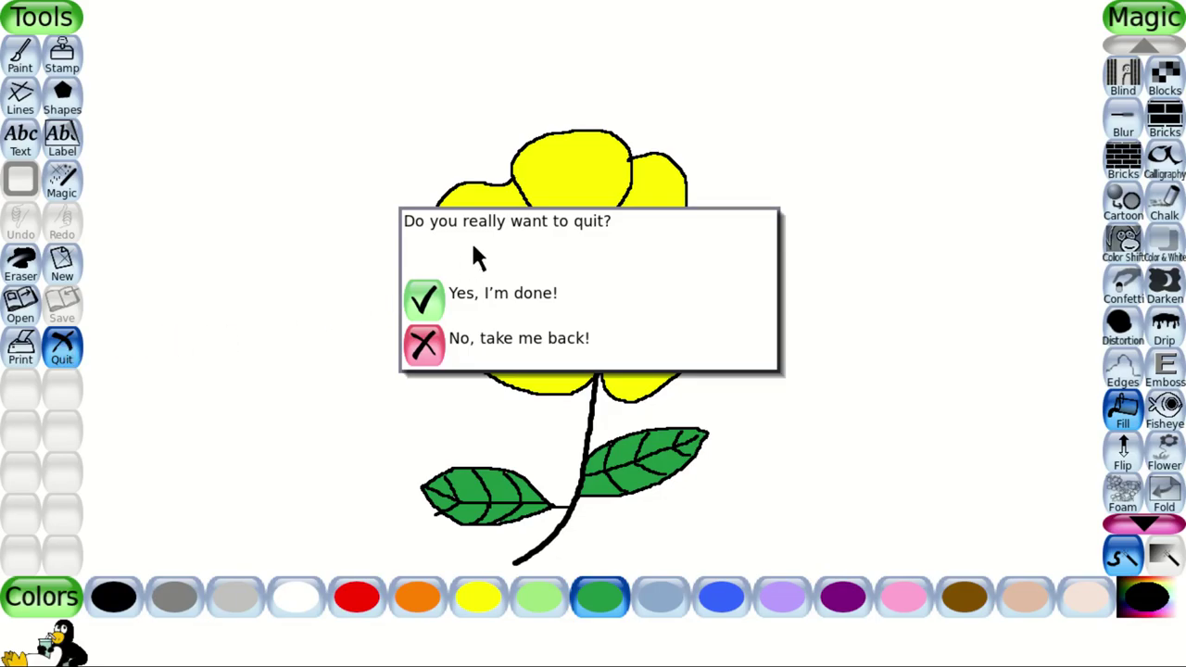
pyautogui.click(426, 301)
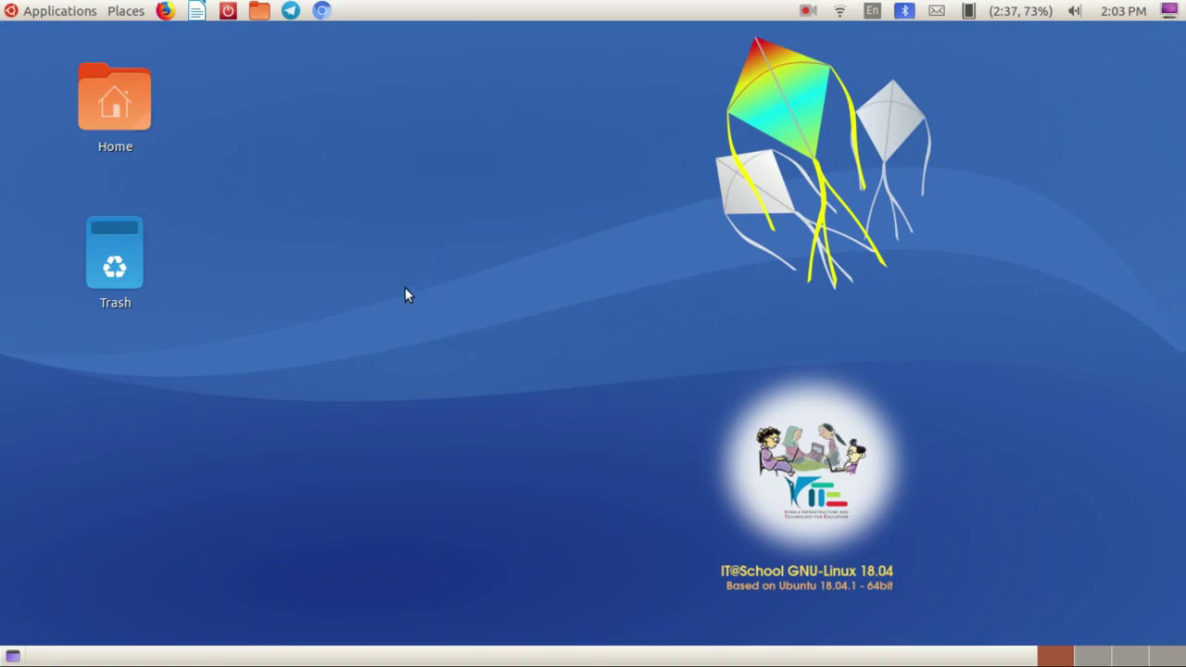
pyautogui.click(126, 108)
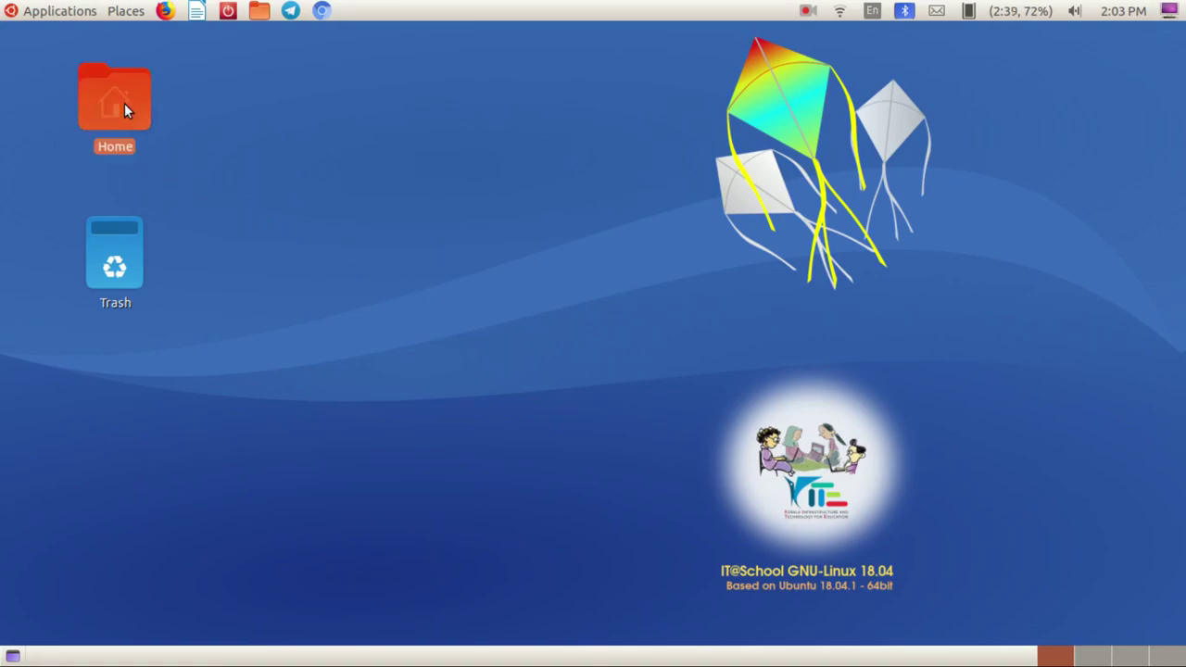
pyautogui.click(126, 12)
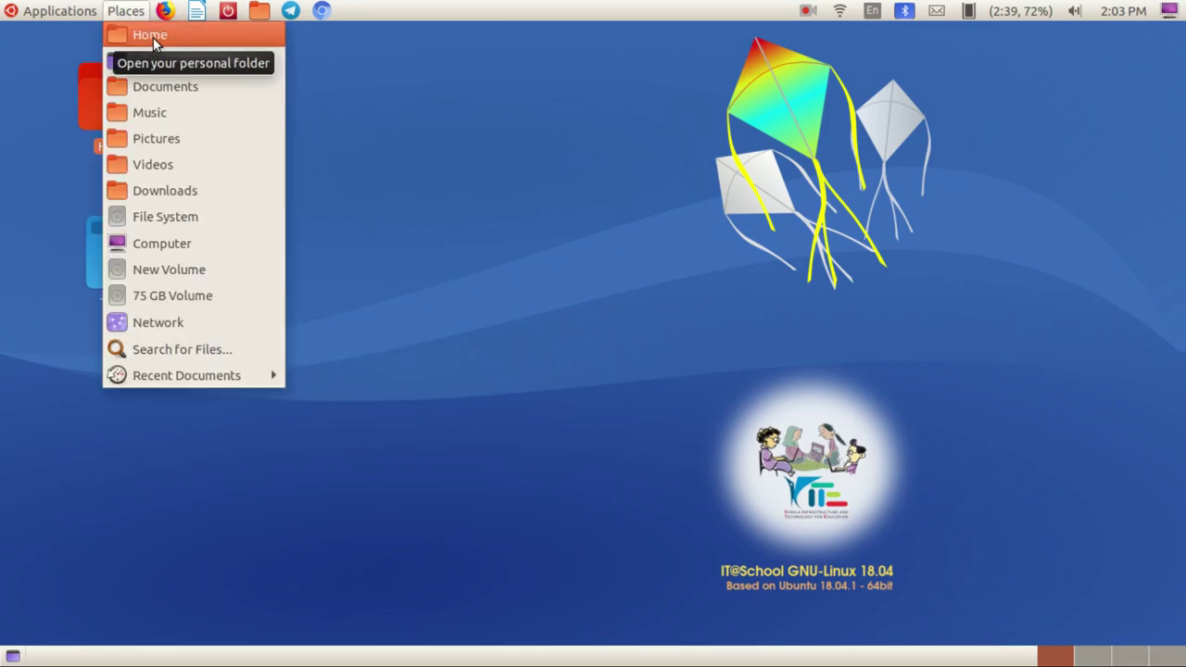
pyautogui.click(153, 37)
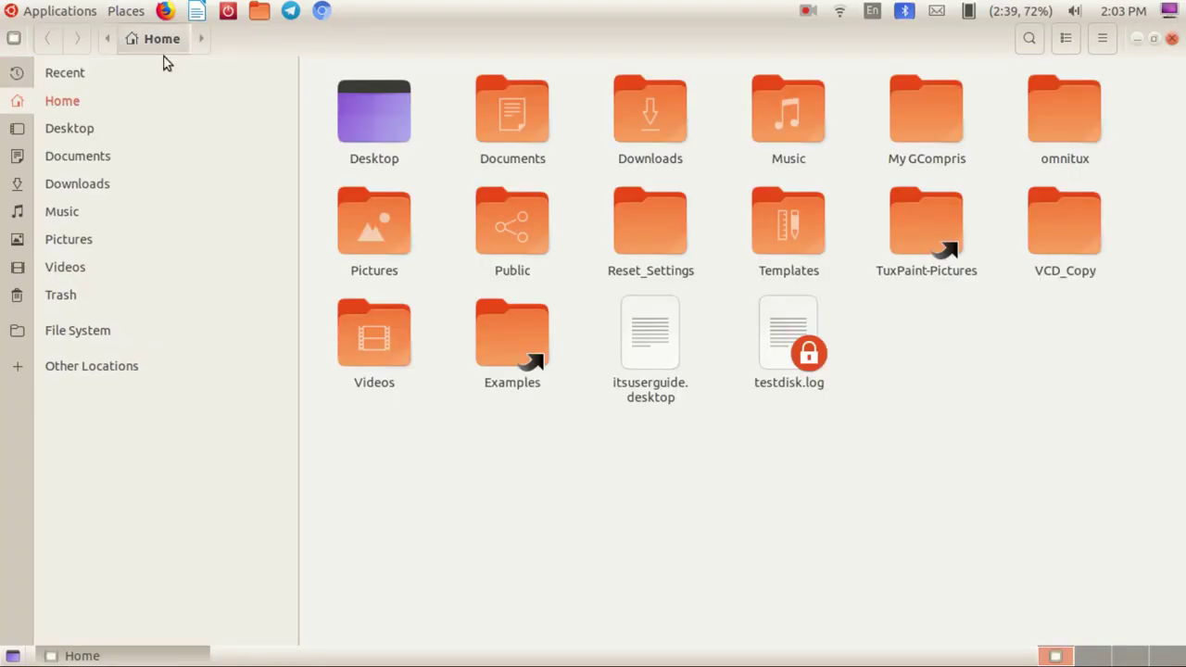
pyautogui.click(924, 238)
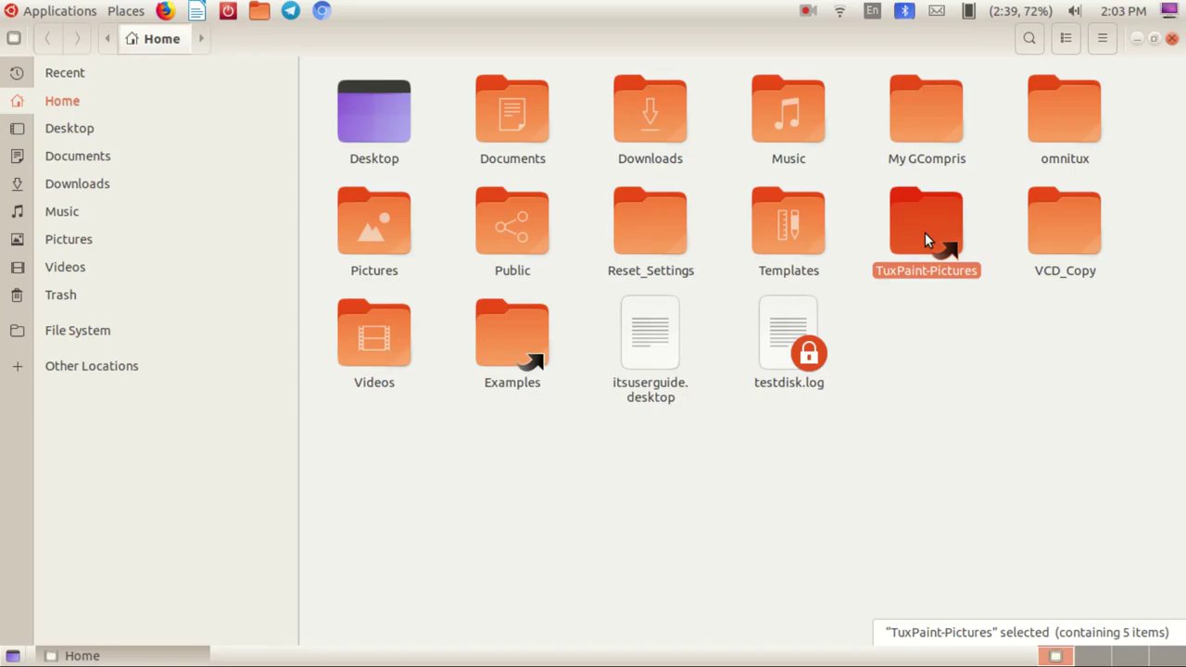
pyautogui.doubleClick(925, 232)
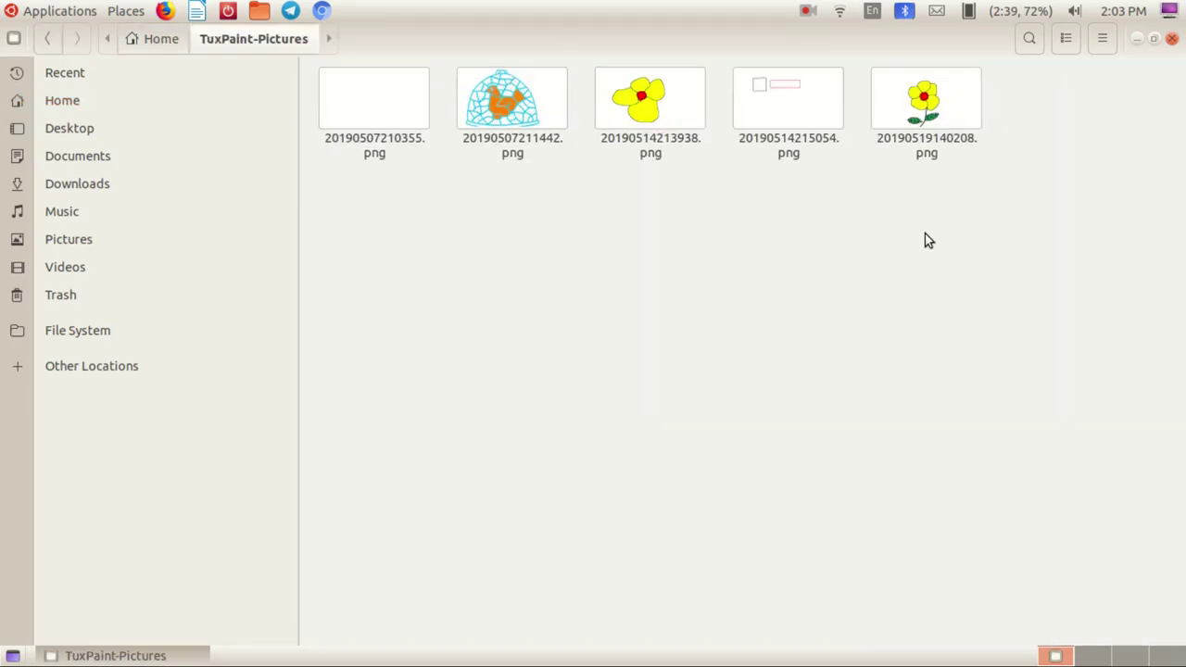
# - View the saved flower picture 20190519140208.png in the image viewer and close it
pyautogui.click(917, 120)
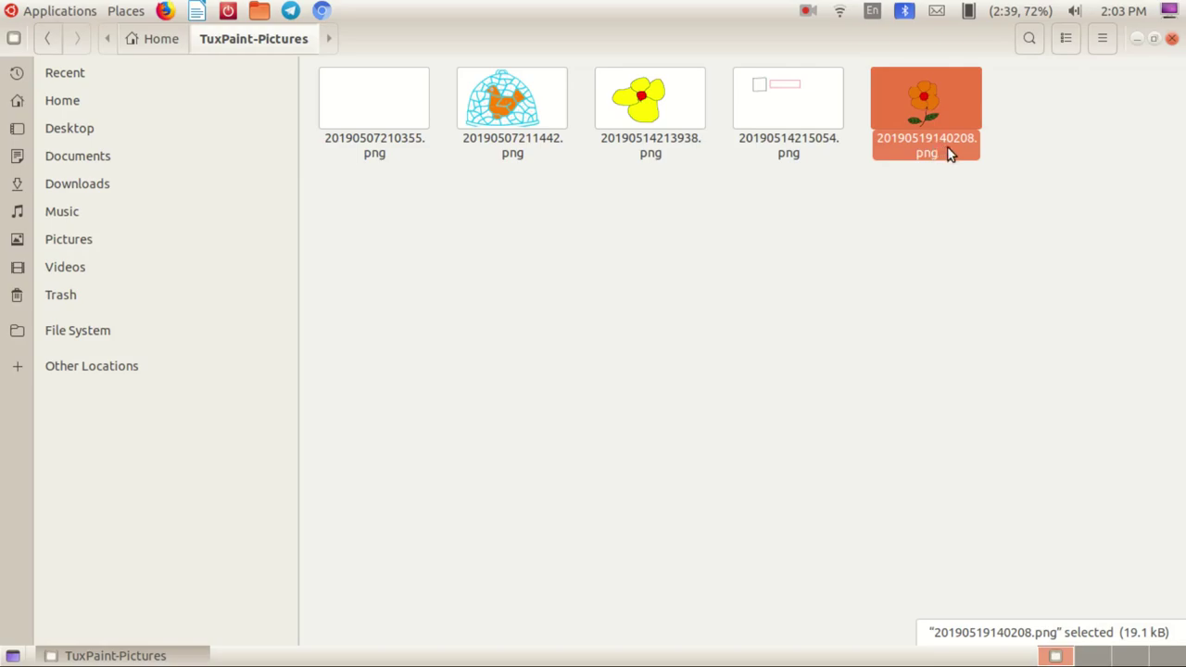
pyautogui.click(935, 179)
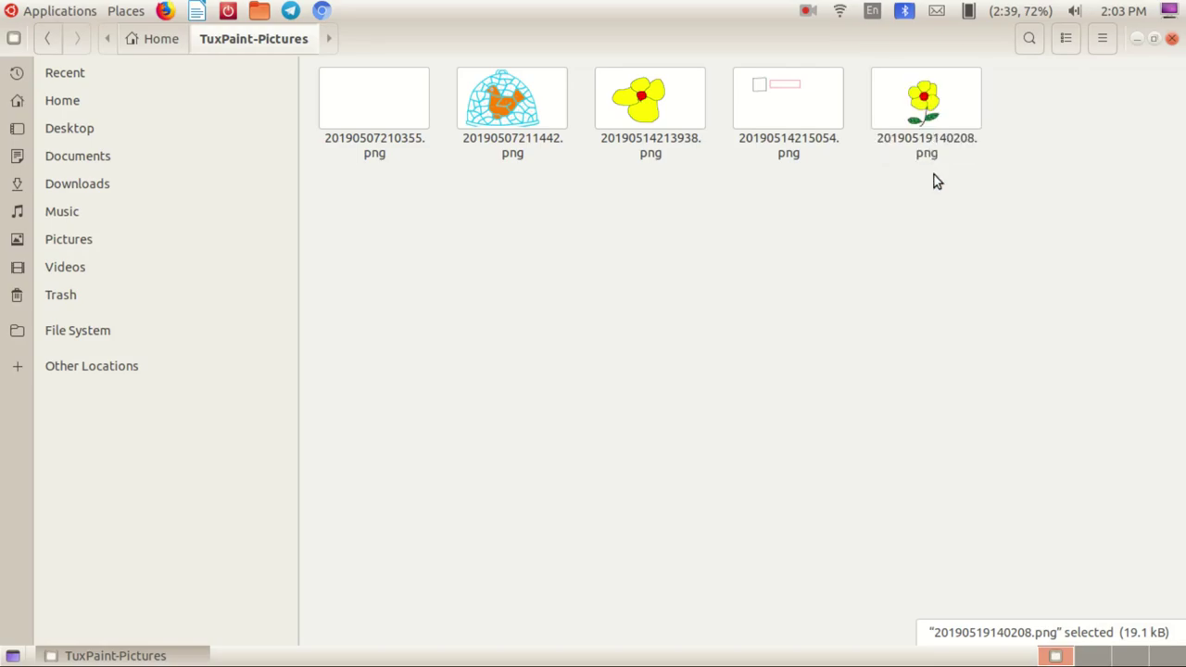
pyautogui.click(899, 150)
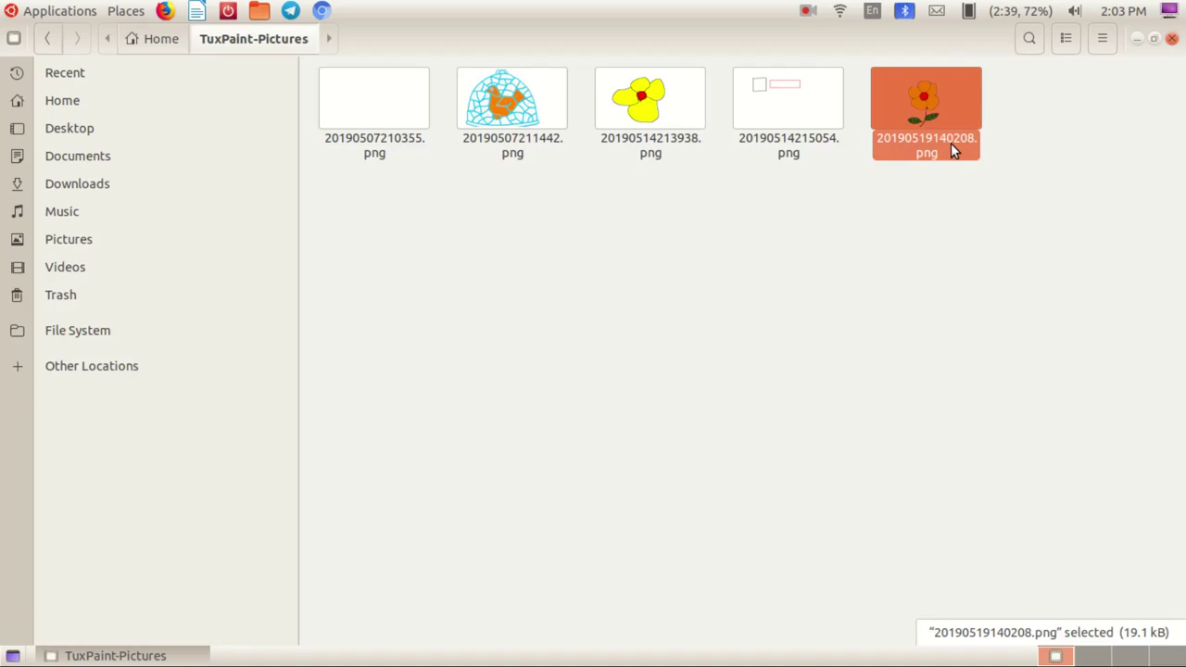
pyautogui.click(940, 193)
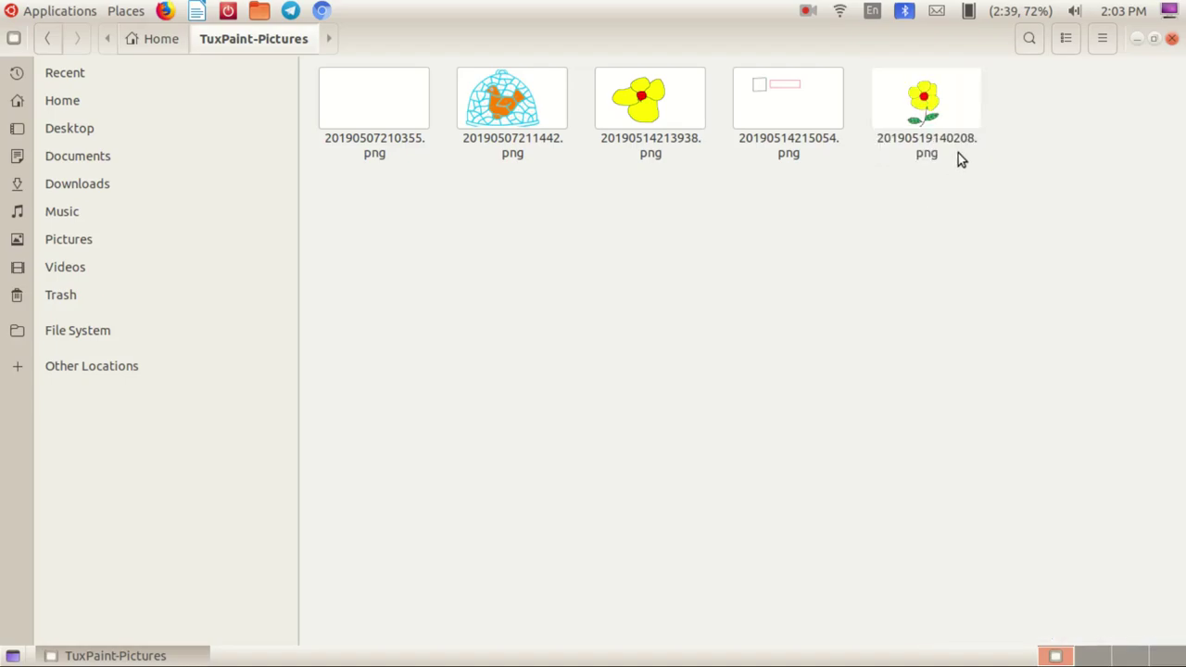
pyautogui.doubleClick(927, 105)
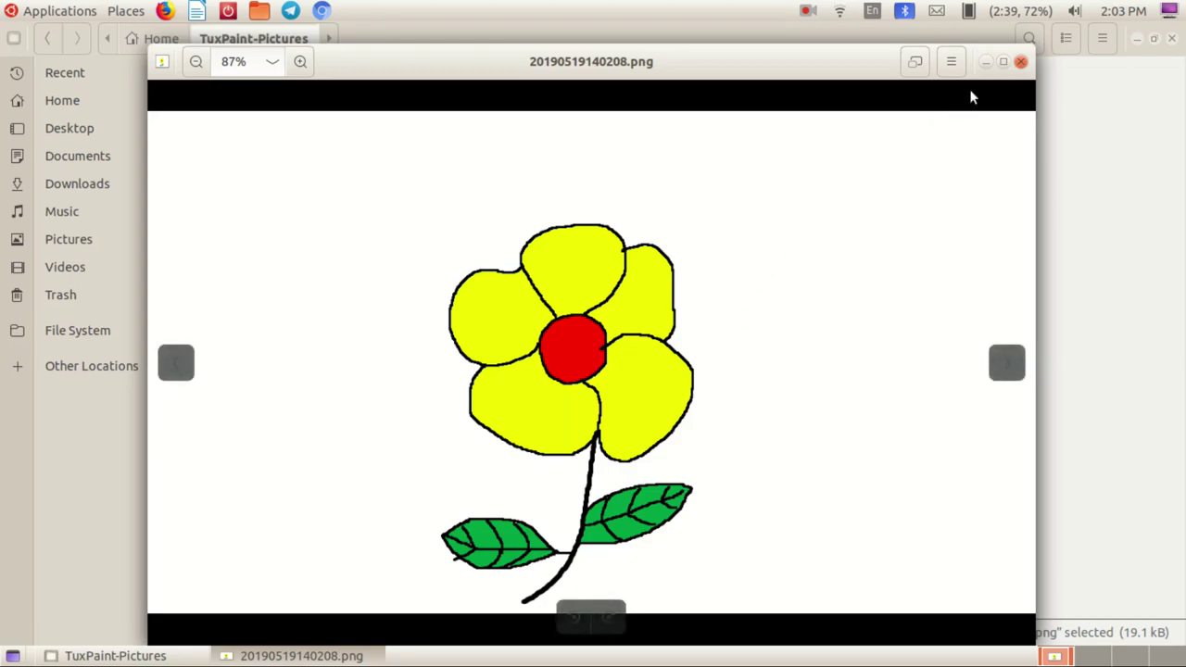
pyautogui.click(1021, 61)
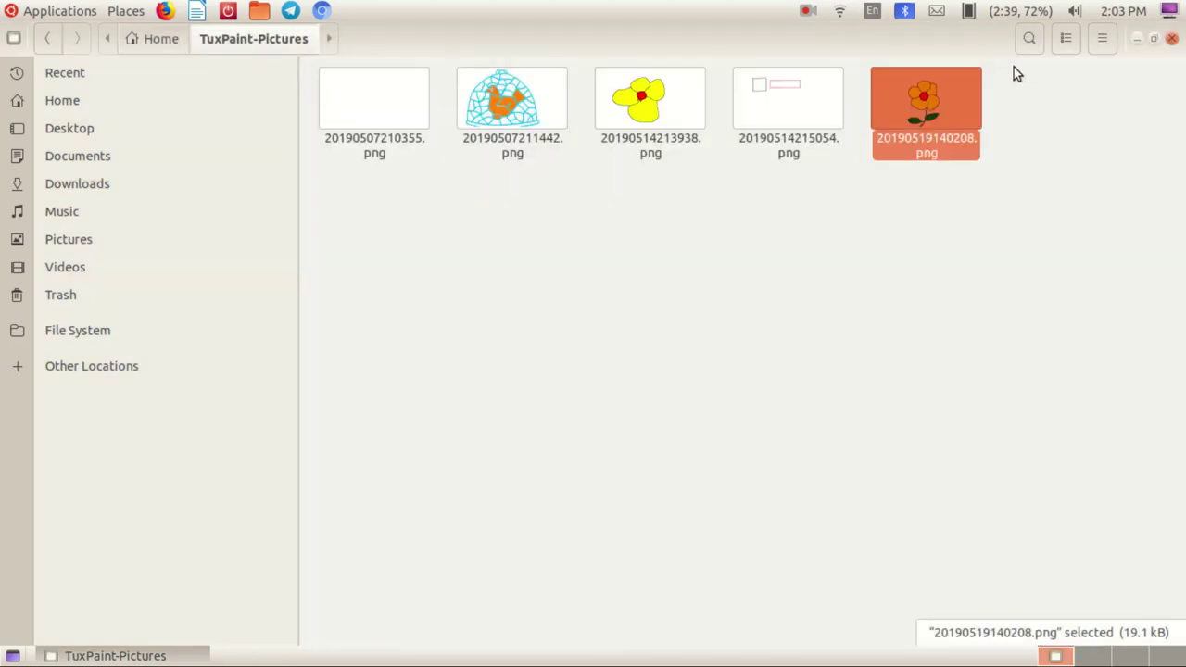